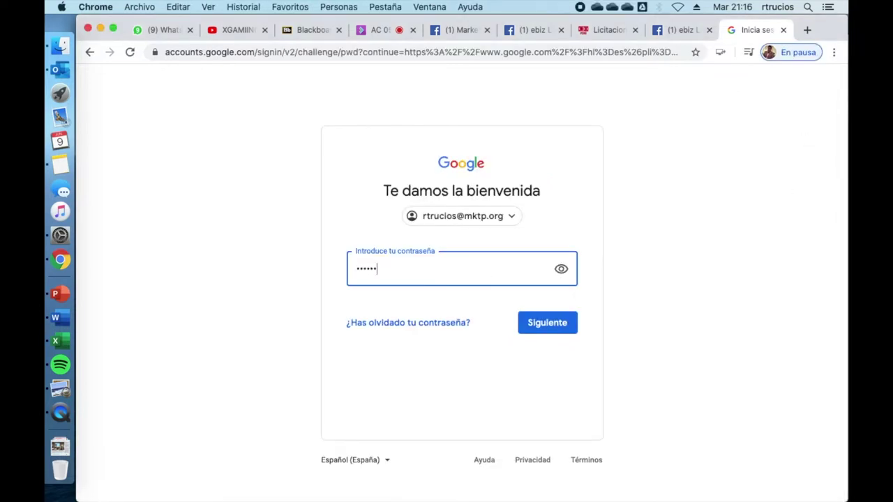
Enter the account password on the Google sign-in page and continue
type("••••")
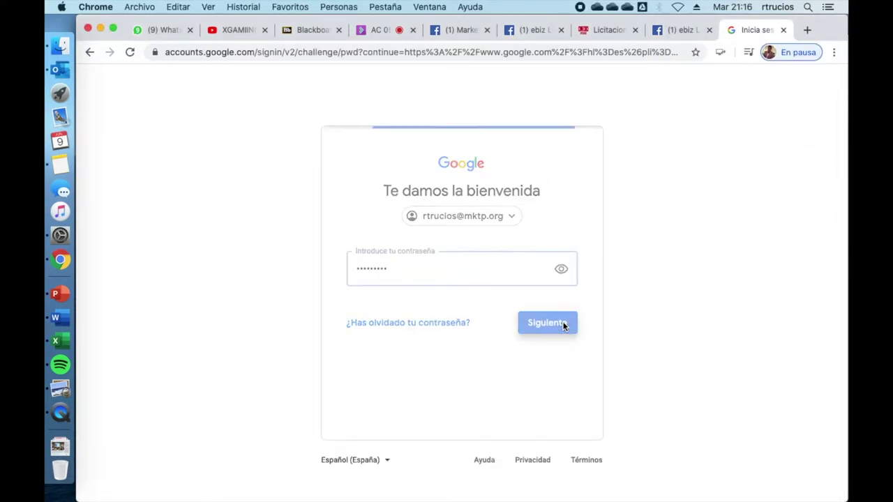
left_click(563, 325)
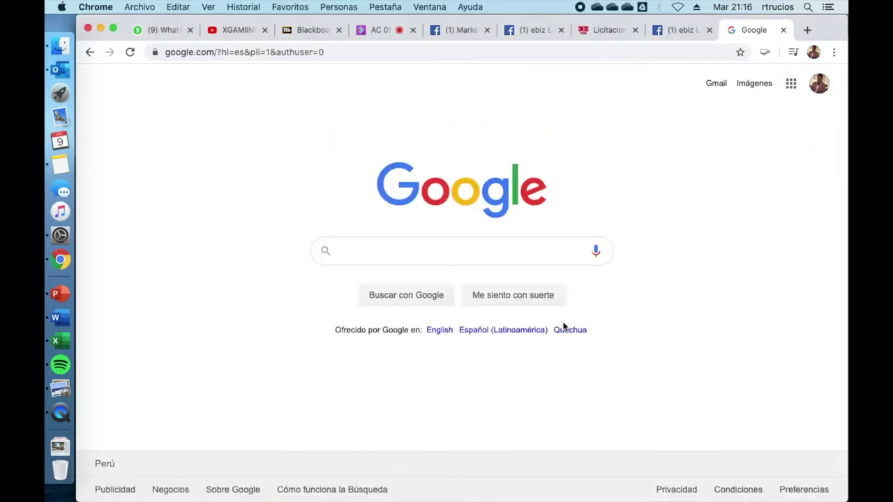
Go to Google Drive and create a blank form via Nuevo > Más > Formularios de Google
left_click(792, 87)
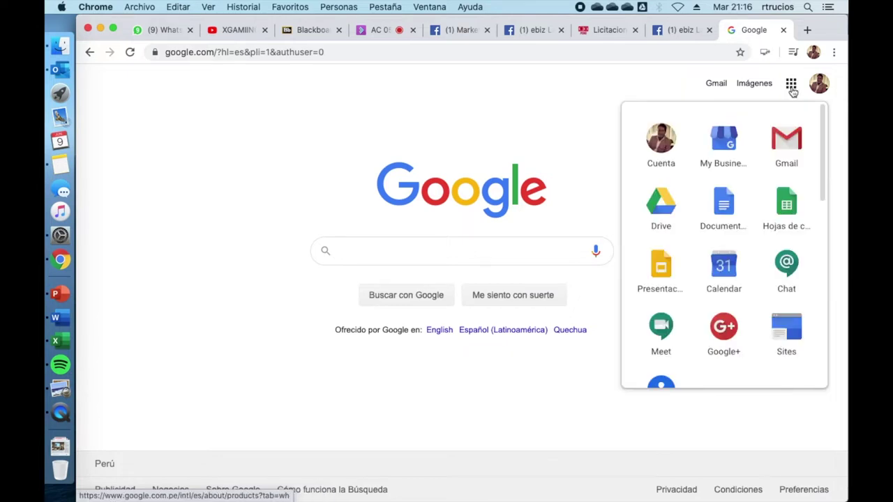
left_click(656, 206)
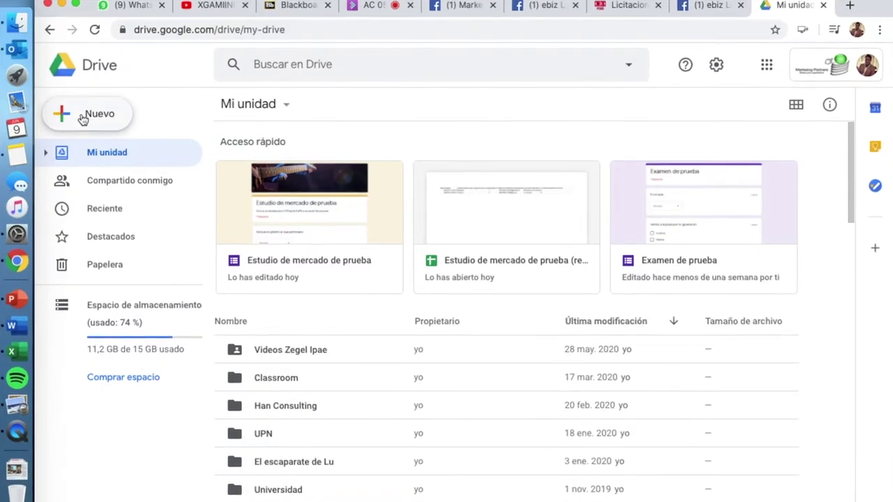
left_click(81, 117)
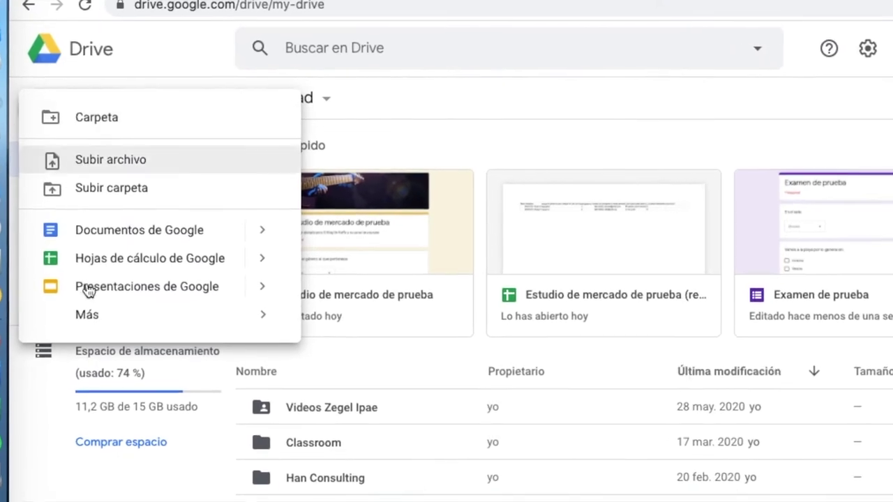
mouse_move(88, 338)
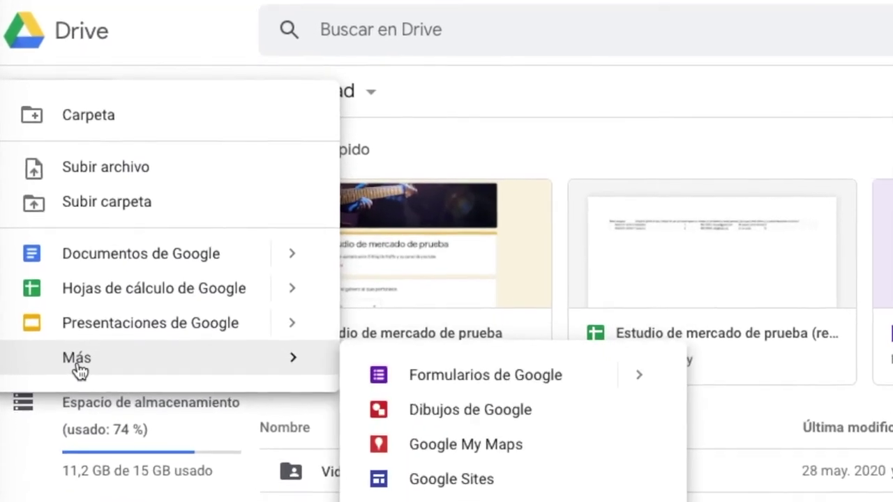
left_click(456, 392)
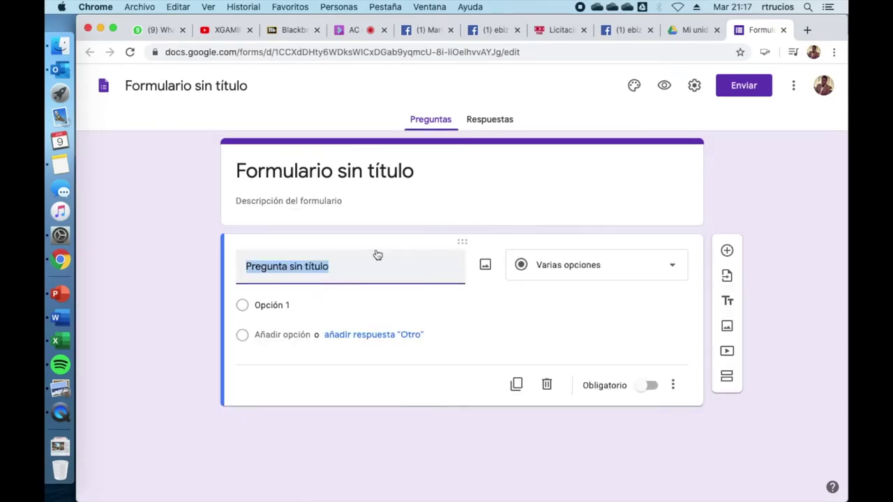
Title the form 'Encuesta de prueba' so the Drive file name matches
left_click(363, 175)
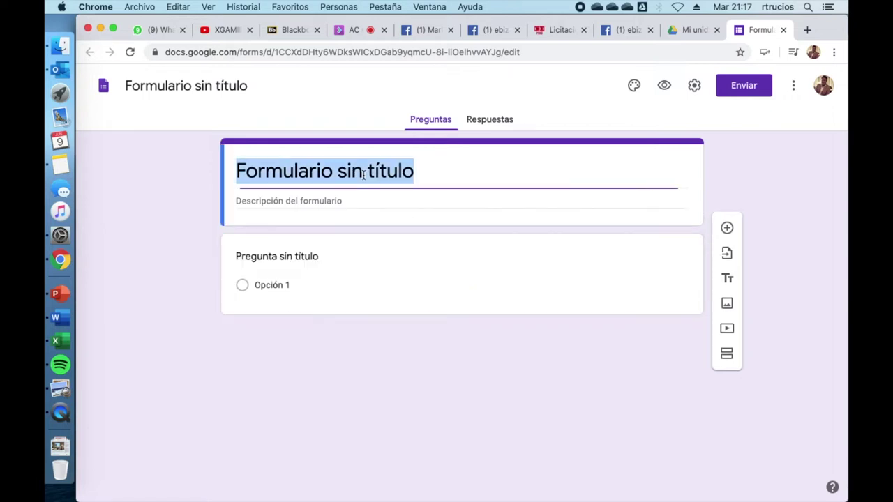
type("Encuesta de prueba")
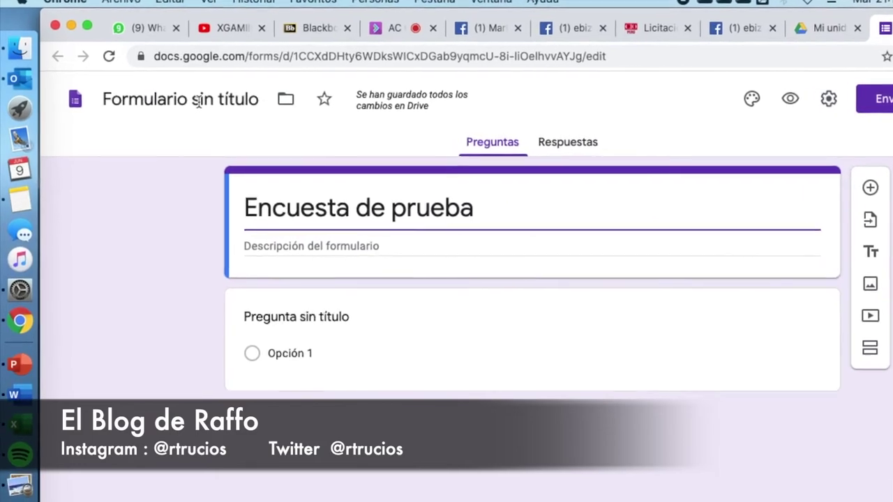
left_click(206, 103)
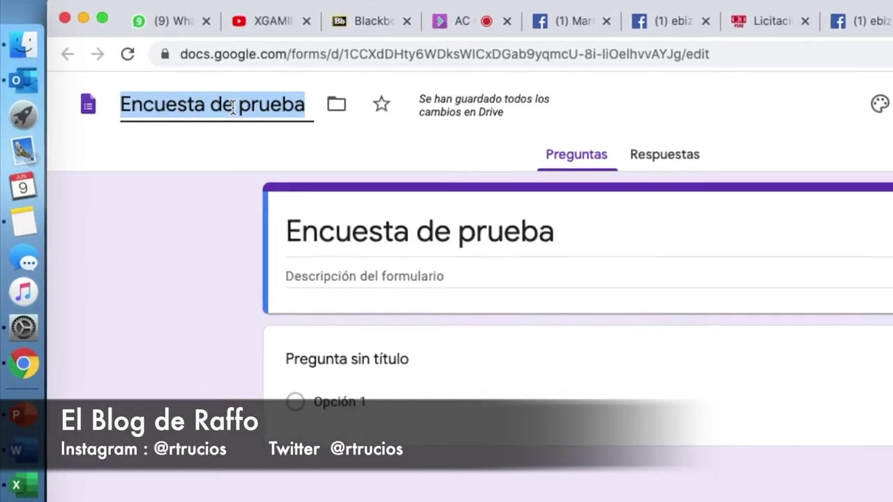
left_click(208, 226)
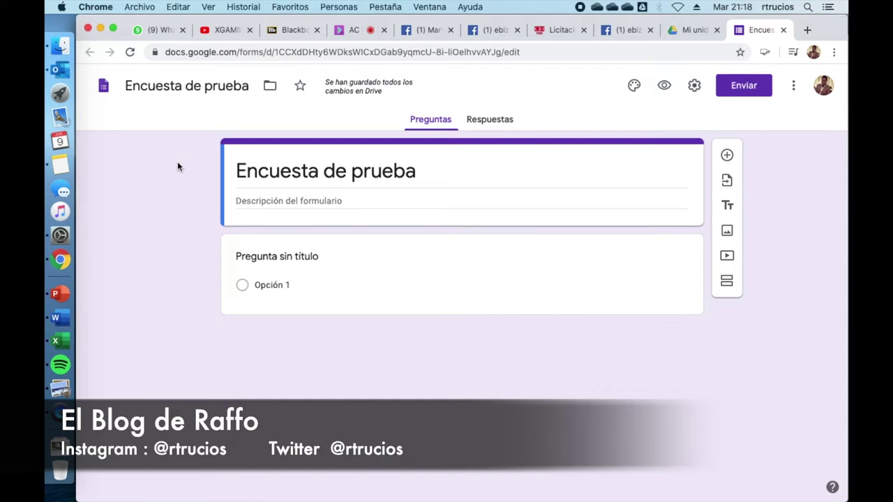
Title the first question 'Indique su nivel de instrucción' and make it a Desplegable question
left_click(301, 257)
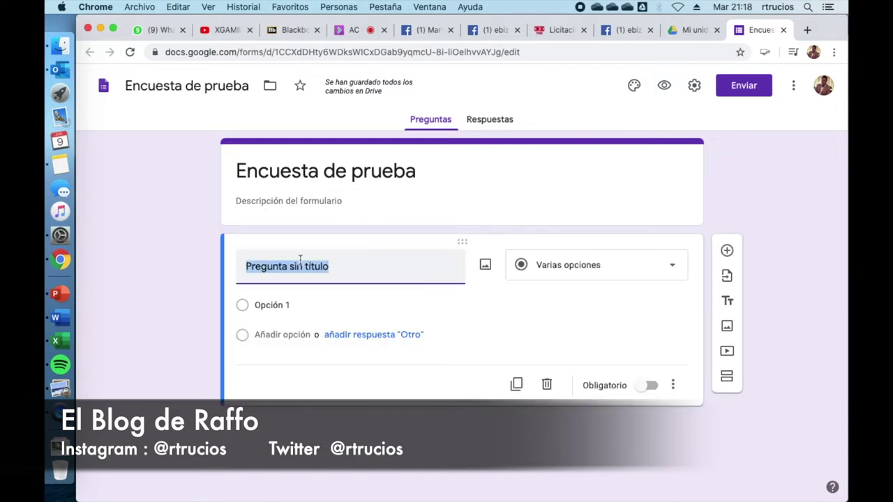
type("Indique su nivel de instrucción")
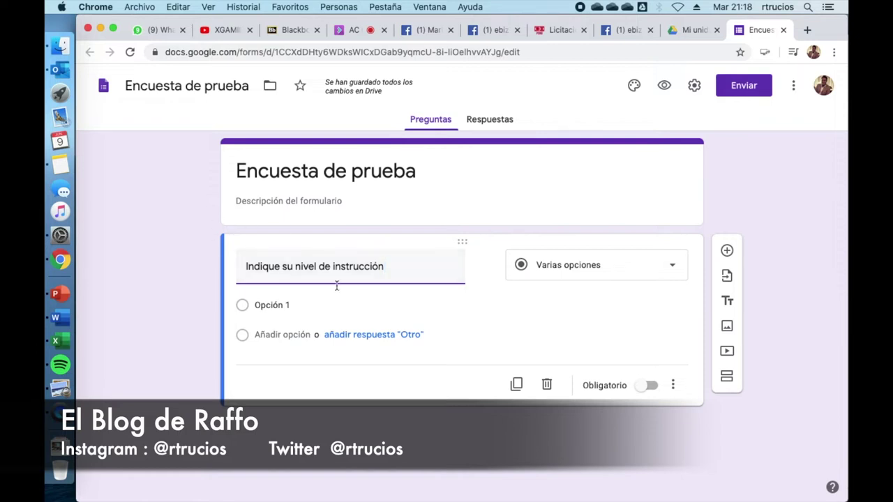
left_click(672, 266)
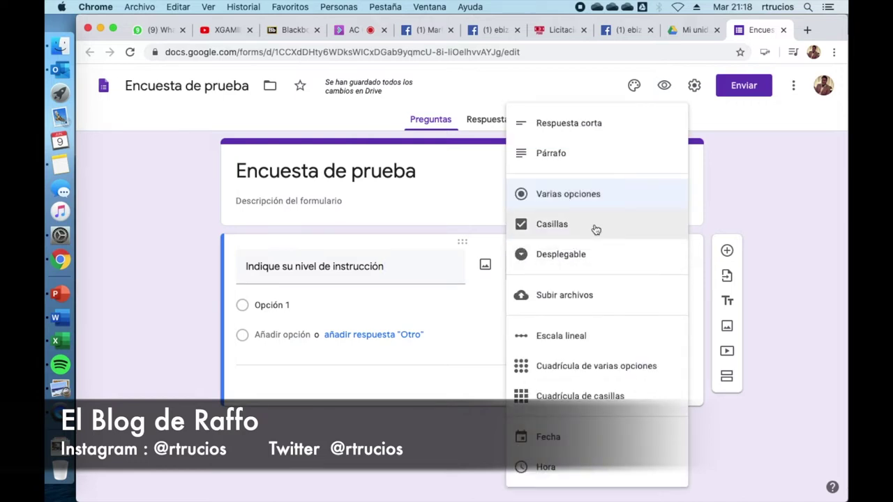
left_click(578, 260)
Give the dropdown the options Primaria, Secundaria, Técnico and Universitario
left_click(299, 308)
type("Primaria")
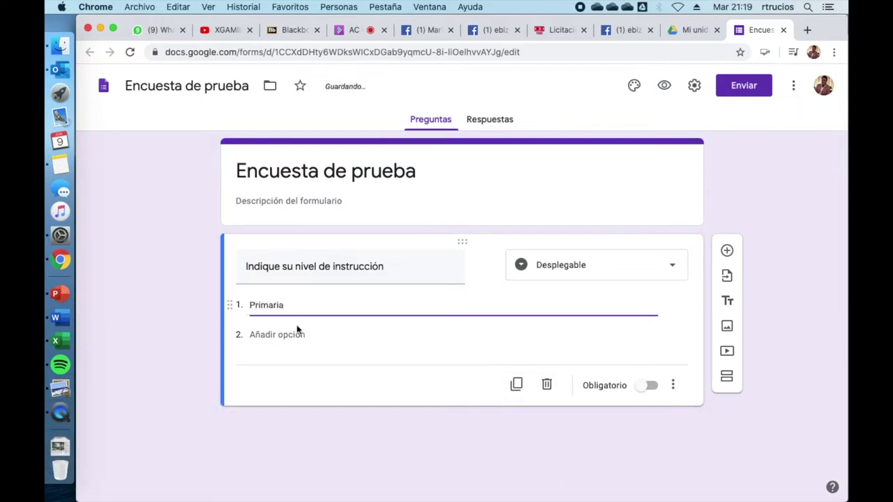
left_click(297, 331)
type("Secundaria")
key("Return")
type("Técnico")
left_click(296, 395)
type("Universitario")
left_click(799, 448)
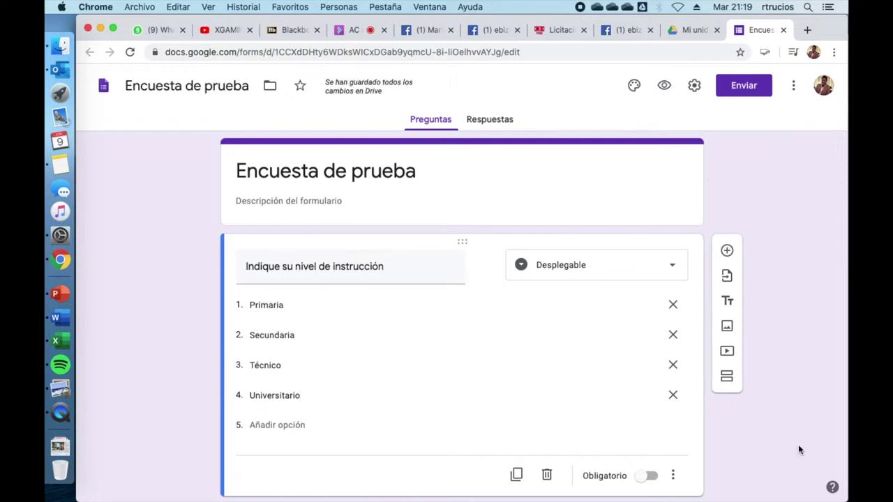
Add a Casillas question titled 'Indique con qué frecuencia viaja fuera del pais'
left_click(728, 253)
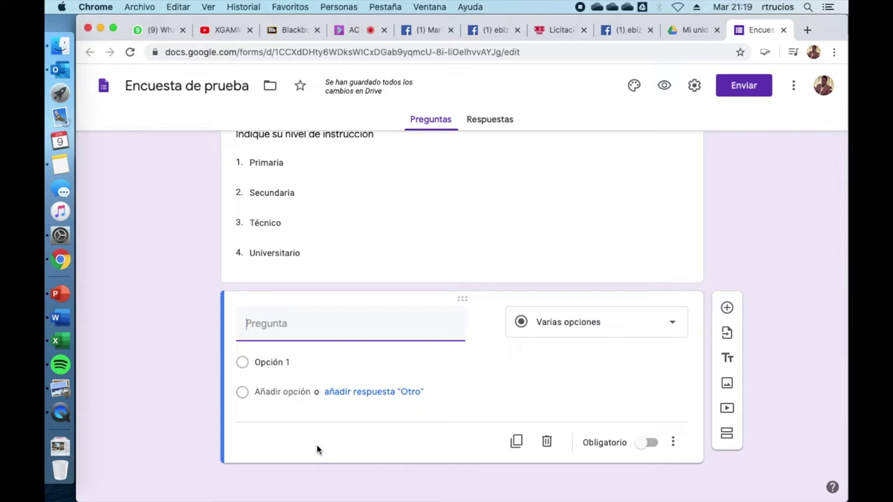
type("Indique con qu")
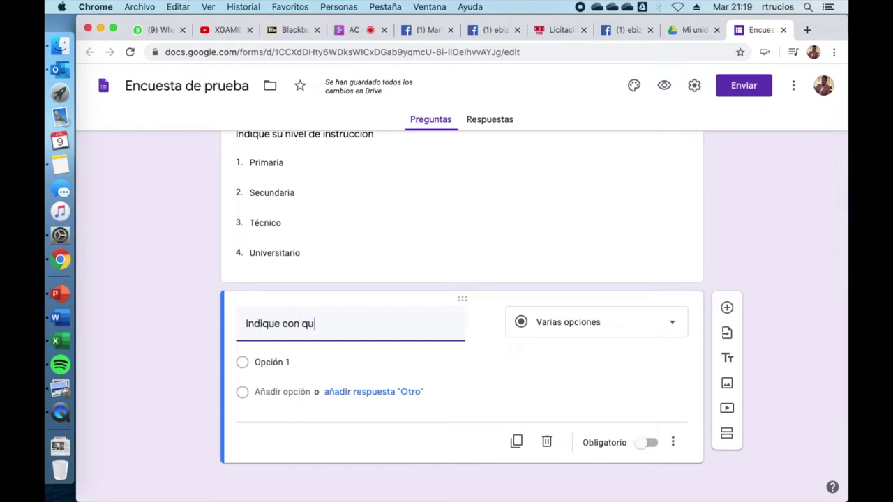
type("é frecuencia viaja fuera del pais")
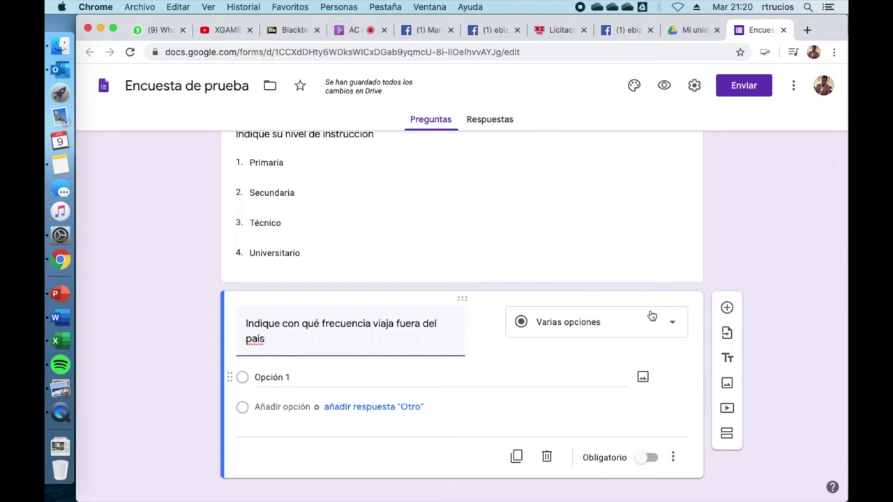
left_click(671, 322)
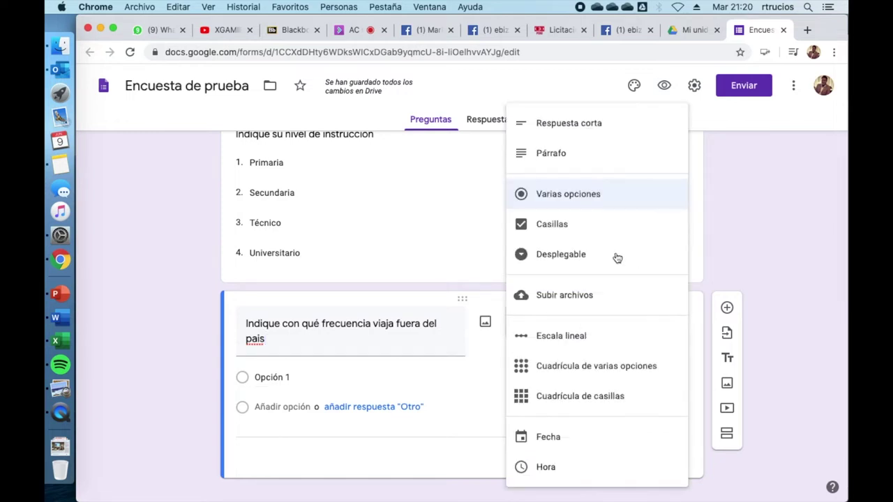
left_click(569, 227)
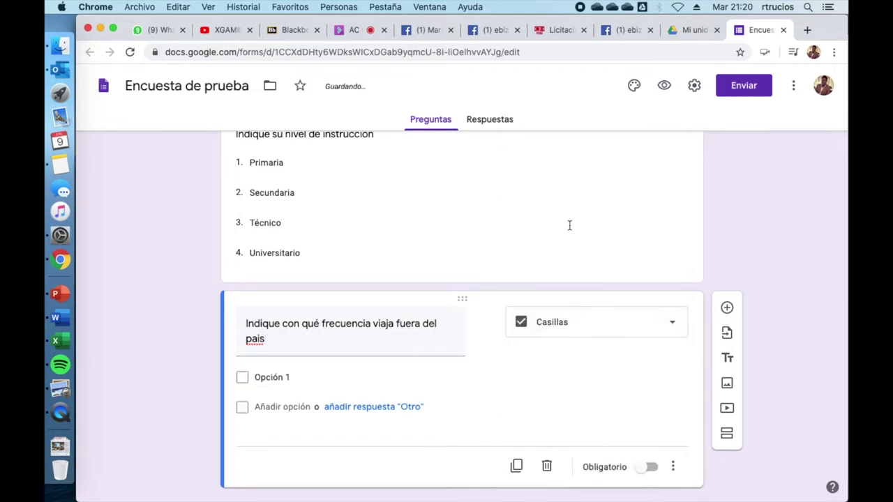
Enter four options: 'Nunca he viajado fuera del pais', 'Entre una o dos veces por año', 'Entre tres y cinco veces por año', 'Más de 6 veces por año'
left_click(281, 378)
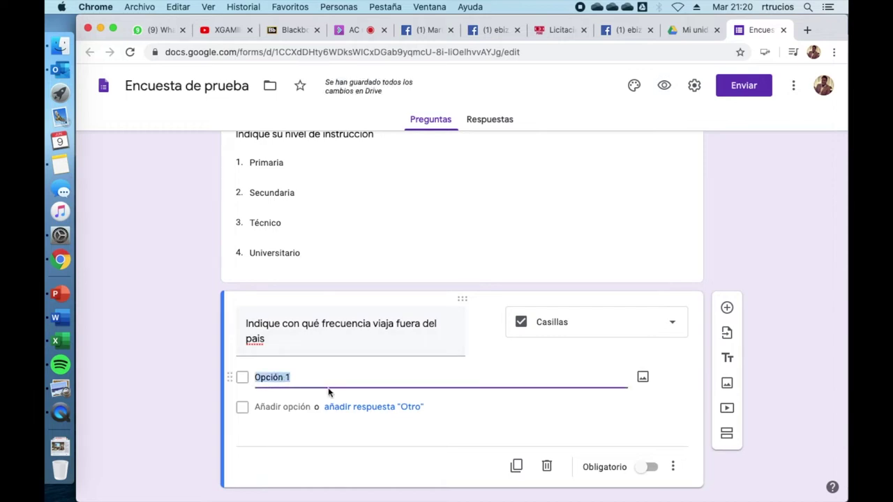
type("Nunc")
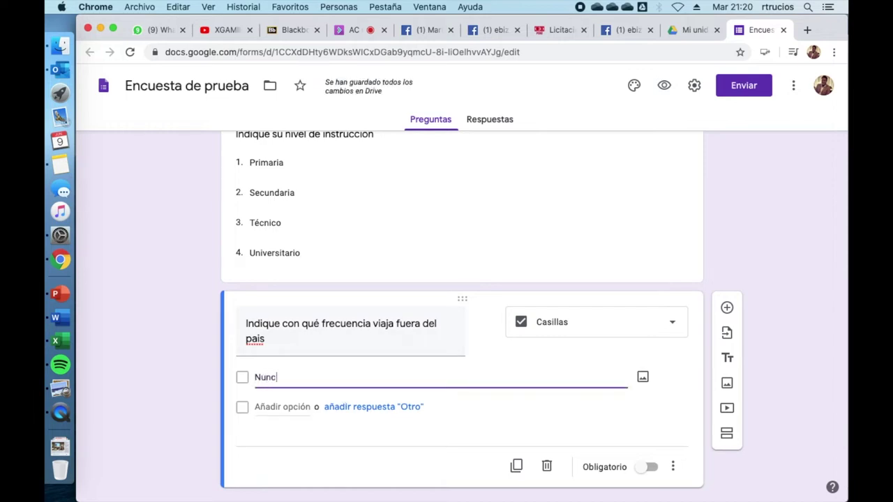
type("a he viajado fuera del pais")
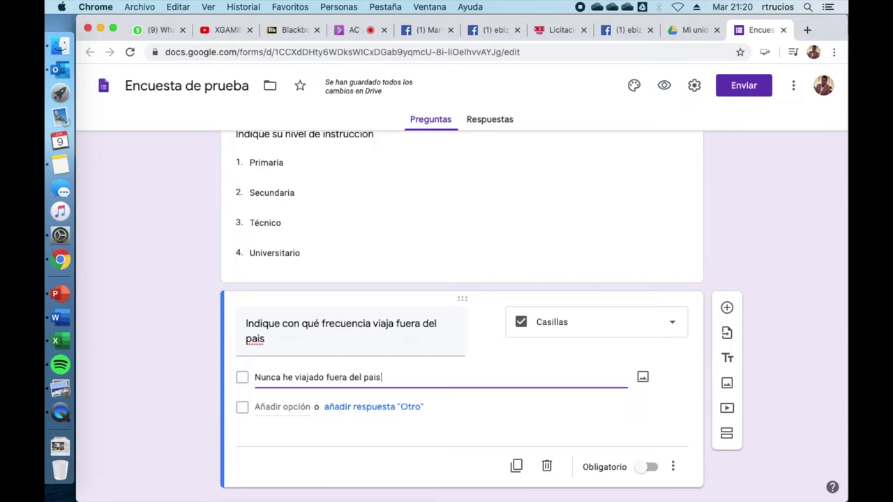
left_click(282, 407)
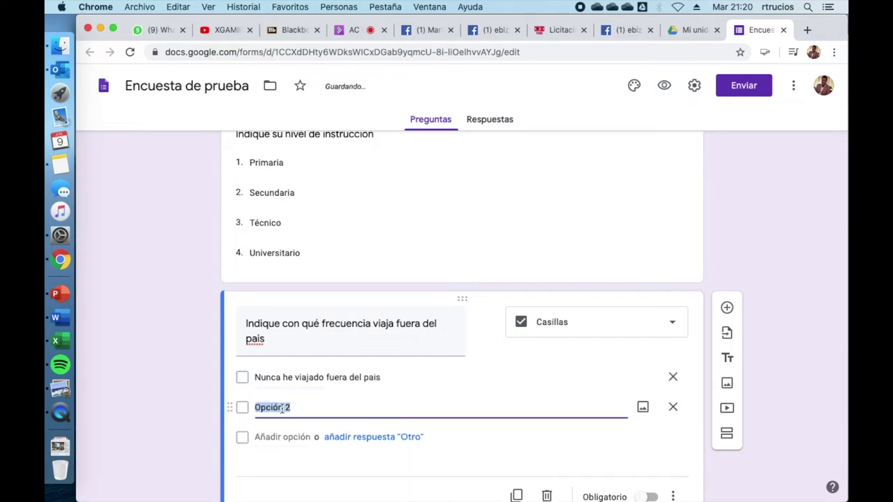
type("E")
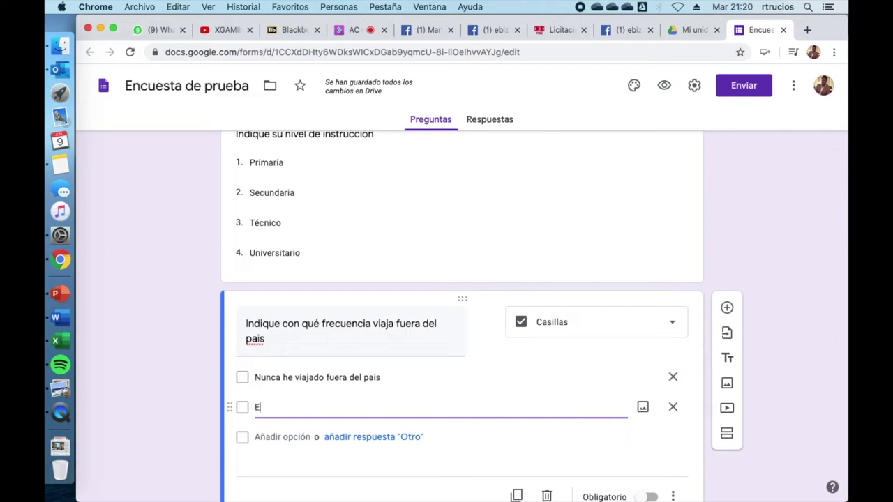
type("ntre una o dos veces por años")
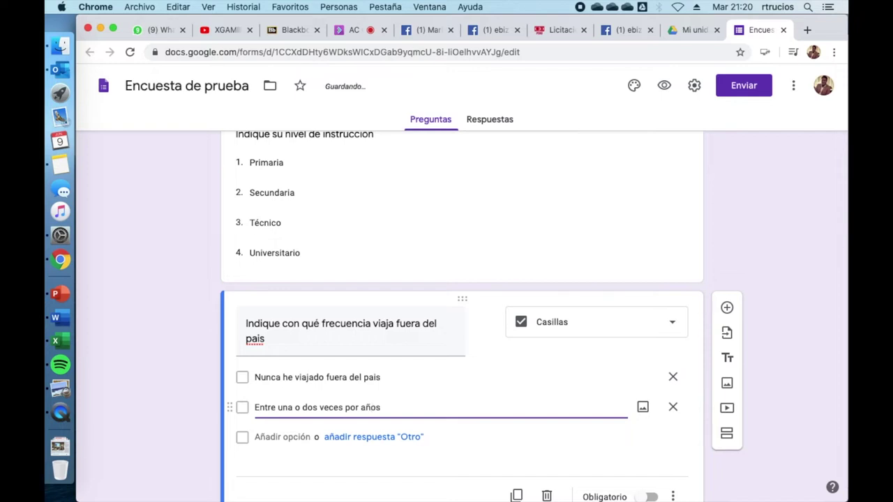
key("BackSpace")
left_click(267, 437)
type("Entre tres y cinco veces por año")
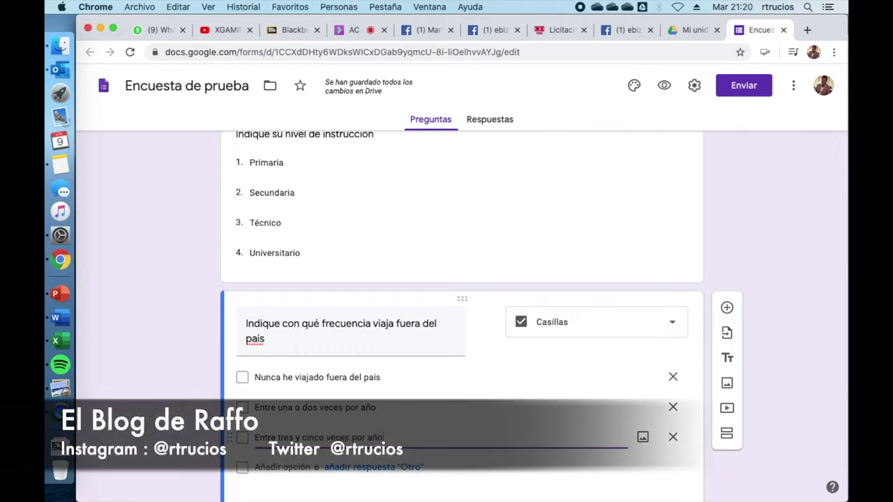
left_click(299, 464)
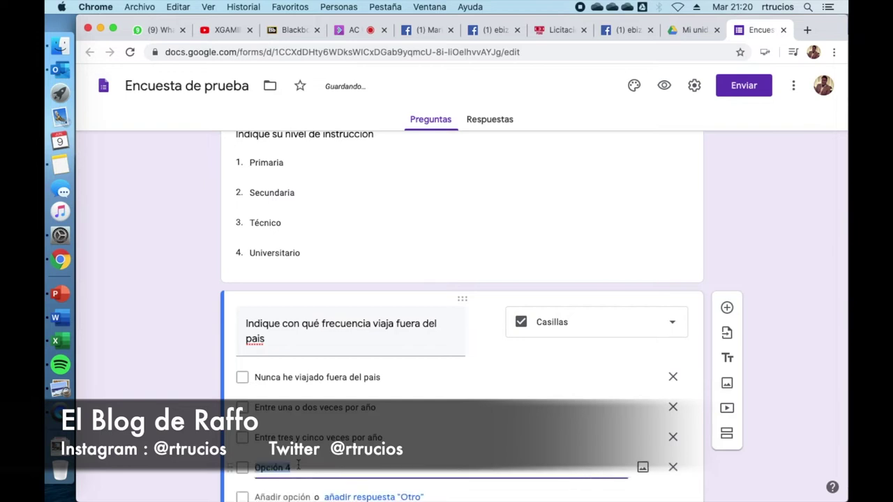
type("Más de 6 veces por año")
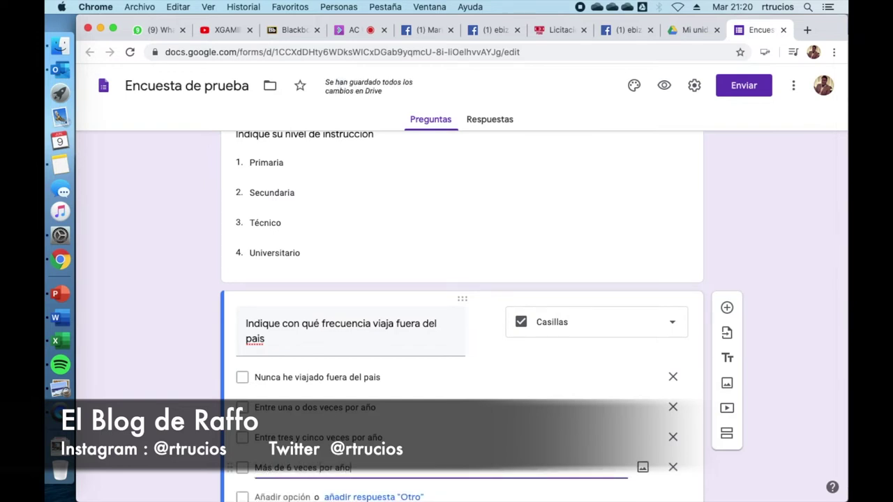
left_click(803, 430)
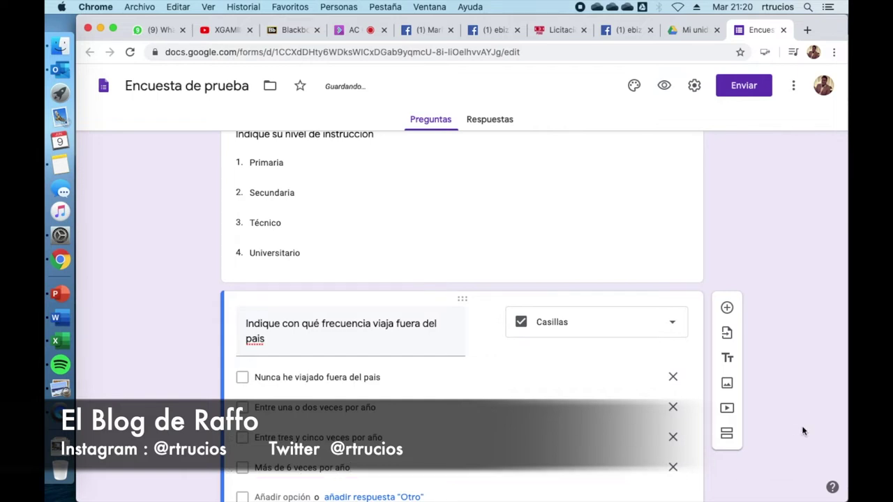
scroll(803, 432, "down", 1)
scroll(802, 429, "down", 3)
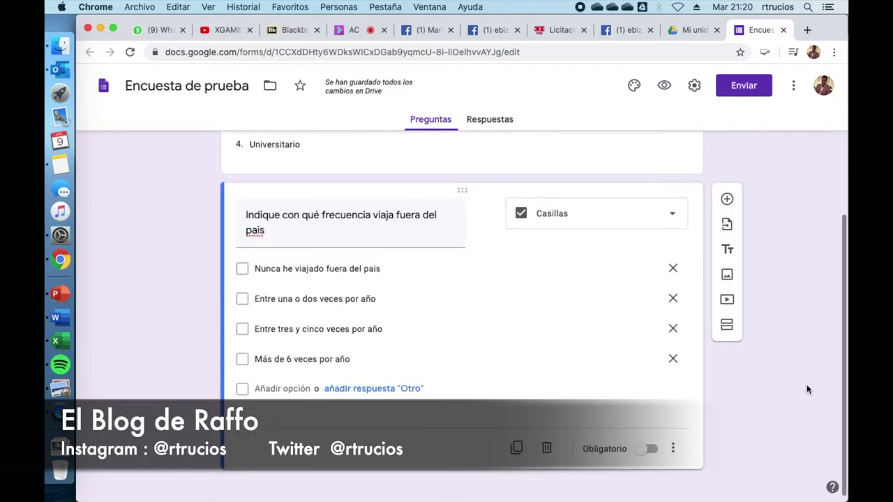
Scroll down past the travel-frequency question
scroll(784, 396, "down", 1)
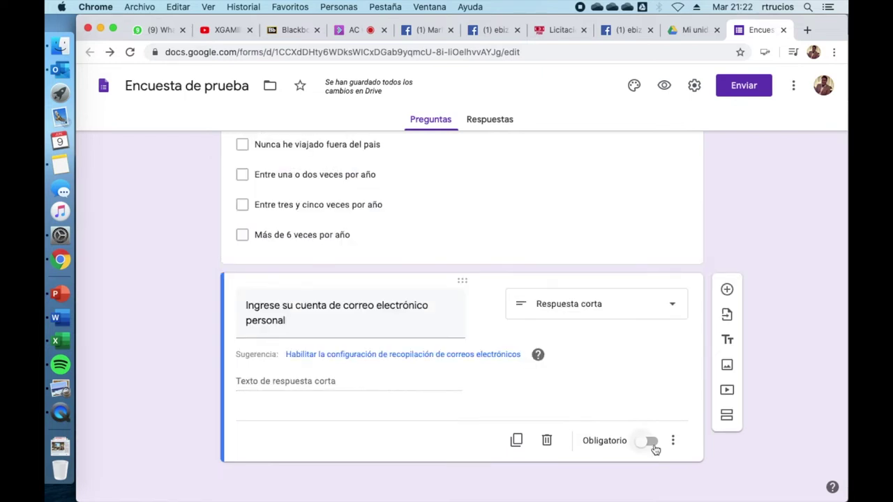
Mark the personal e-mail question as Obligatorio and add a new question below it
left_click(653, 447)
left_click(727, 290)
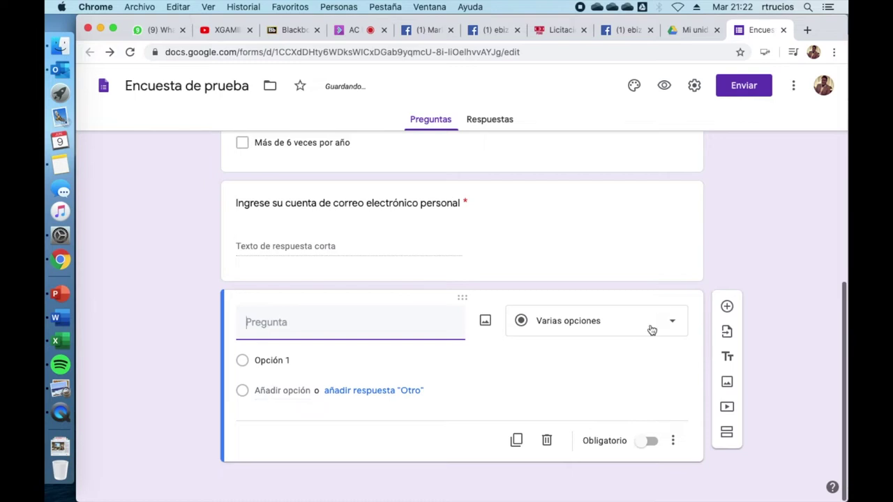
Make it a Fecha question 'Ingrese la fecha de su cumpleaños' with Incluir año unchecked
left_click(651, 330)
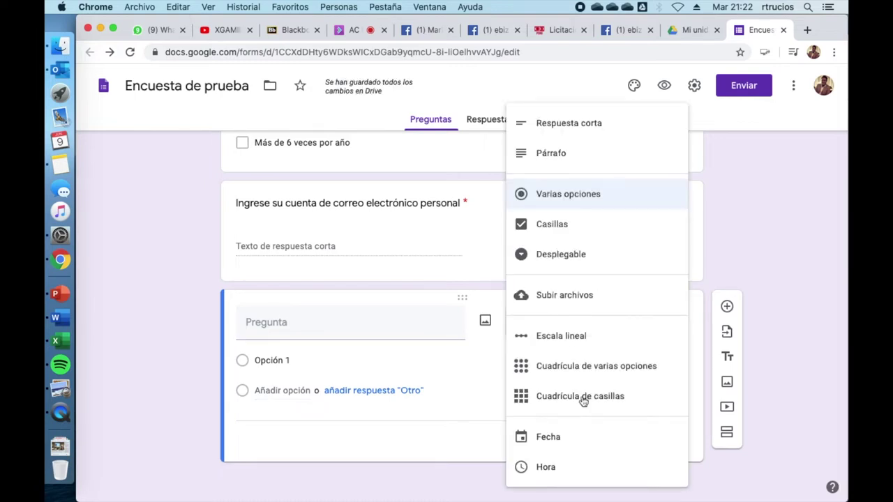
left_click(564, 437)
left_click(371, 361)
type("Ing")
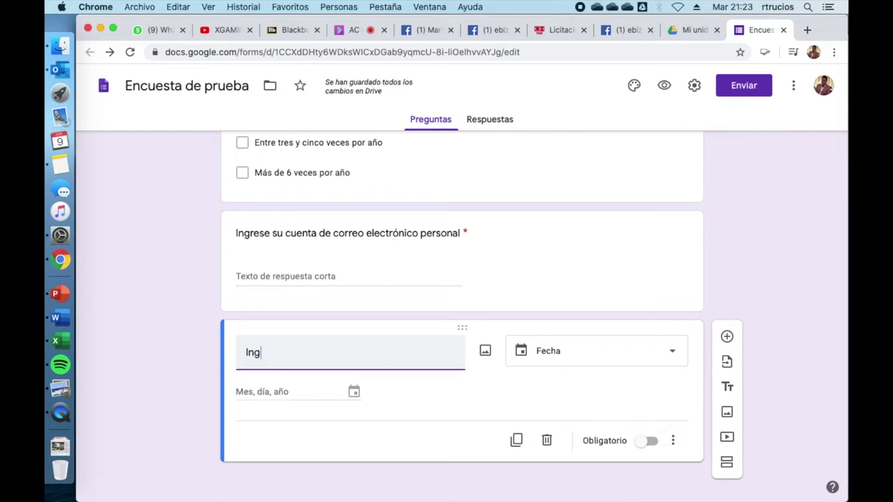
type("rese la fecha de su cumpleaños")
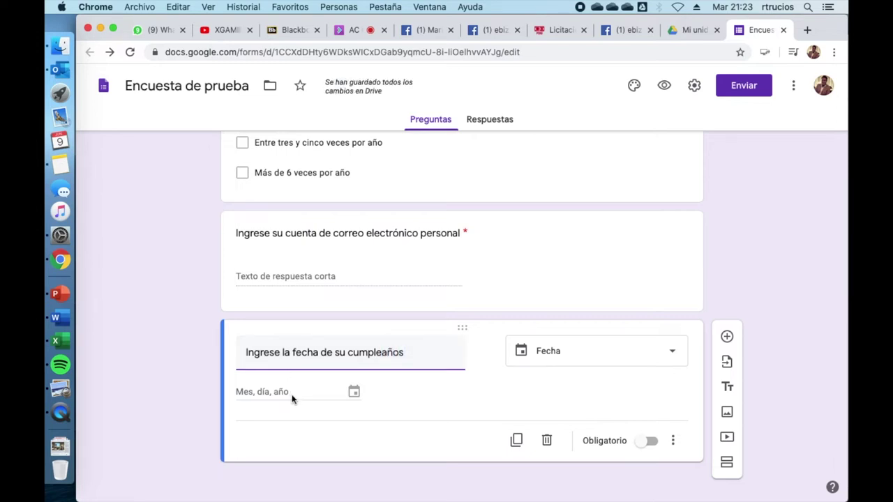
left_click(392, 406)
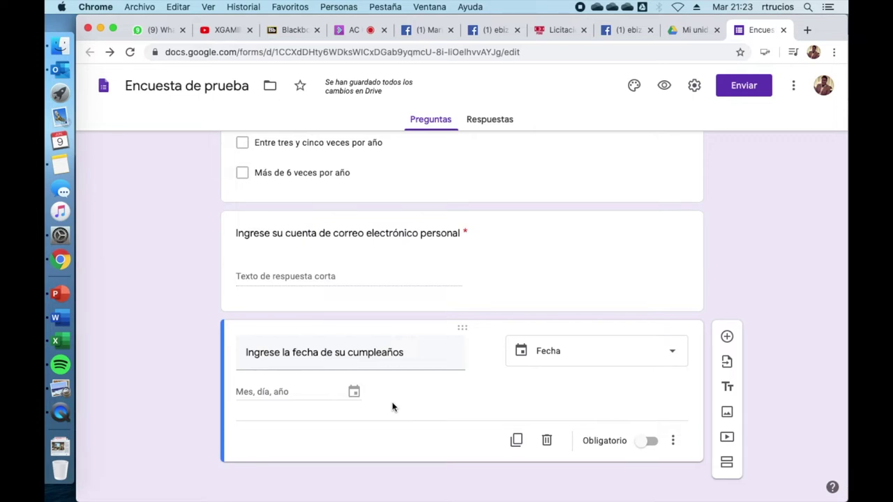
left_click(673, 441)
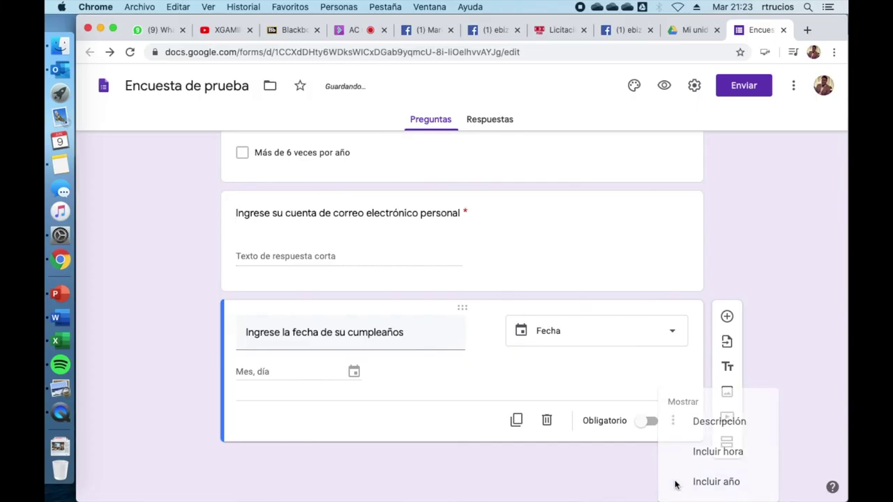
left_click(614, 473)
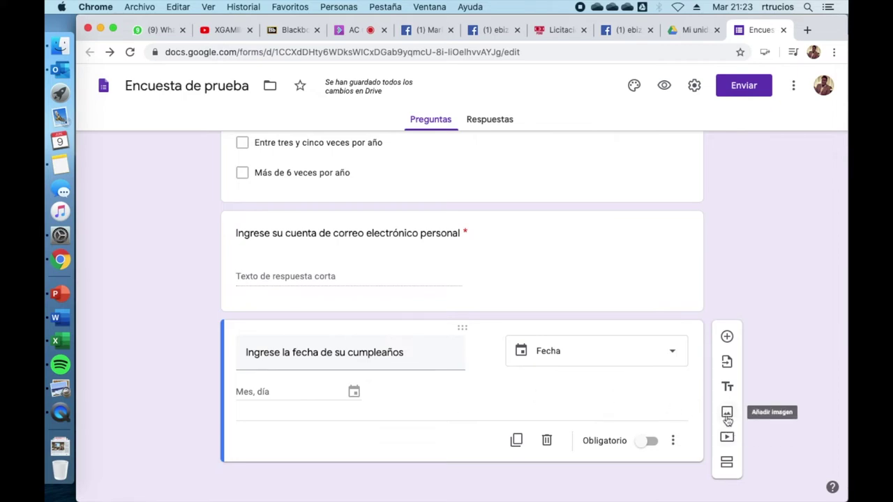
left_click(727, 417)
Upload publicidad-tabaquismo-640x360.jpg from the computer and title the image 'Observe el anuncio'
left_click(460, 360)
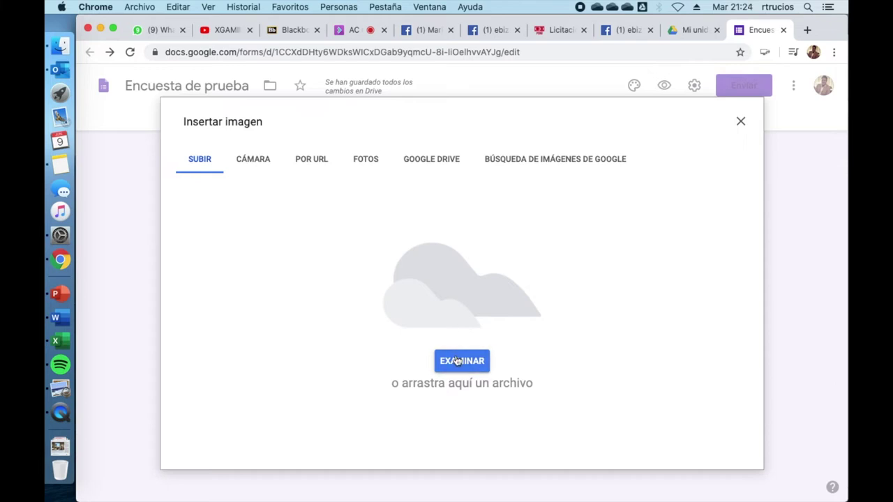
left_click(293, 291)
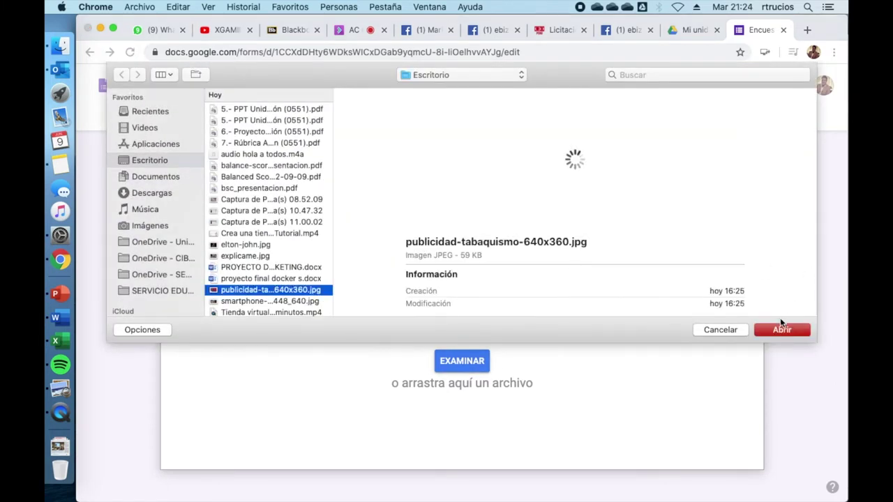
left_click(781, 330)
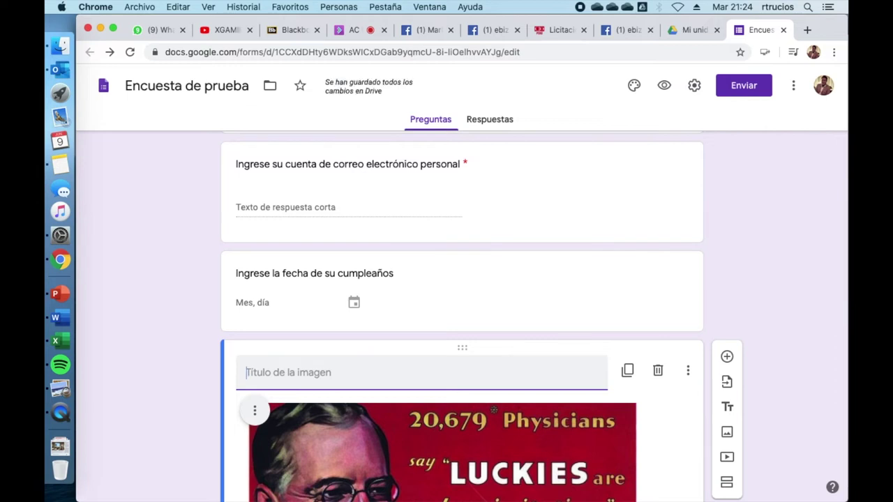
type("Observe el anuncio")
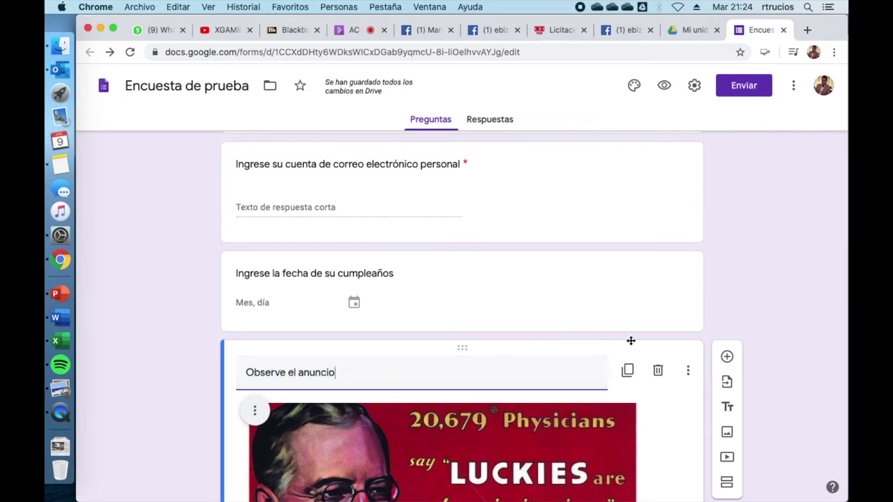
scroll(758, 401, "down", 2)
scroll(758, 402, "down", 1)
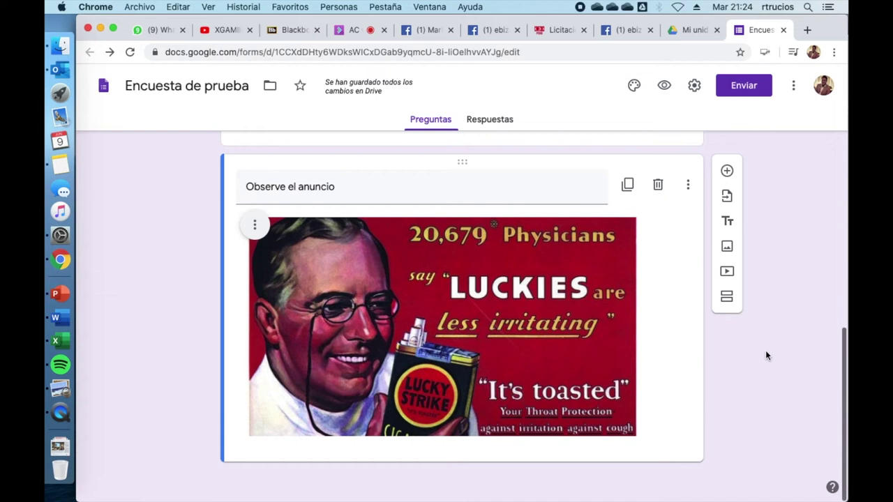
Add the question '¿Qué opina del anuncio?' and set its type to Párrafo
left_click(727, 173)
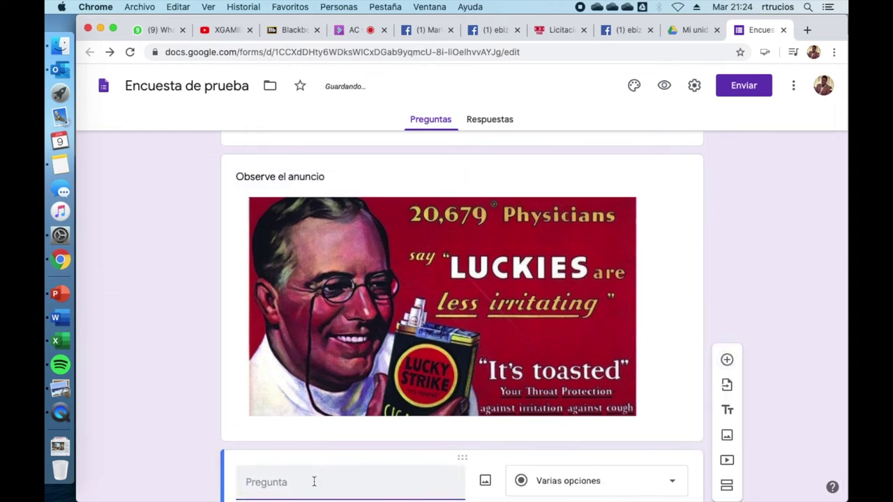
type("¿Qué opina")
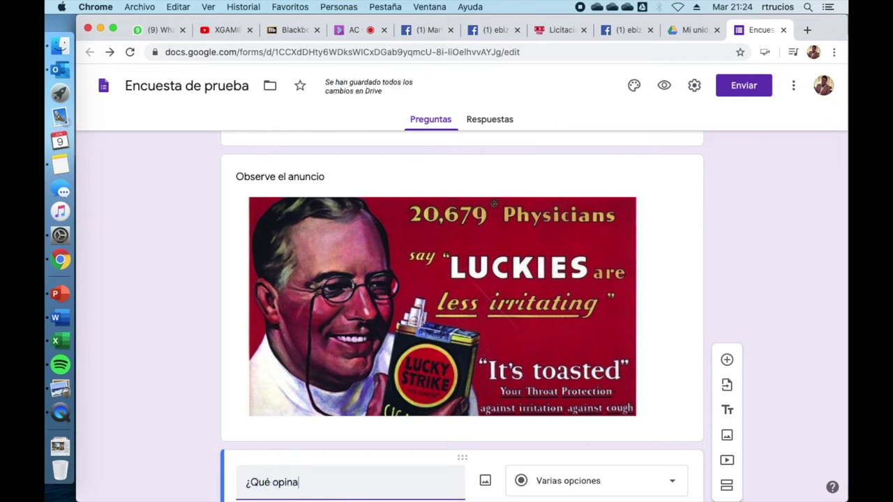
type(" del anuncio?")
scroll(580, 456, "down", 4)
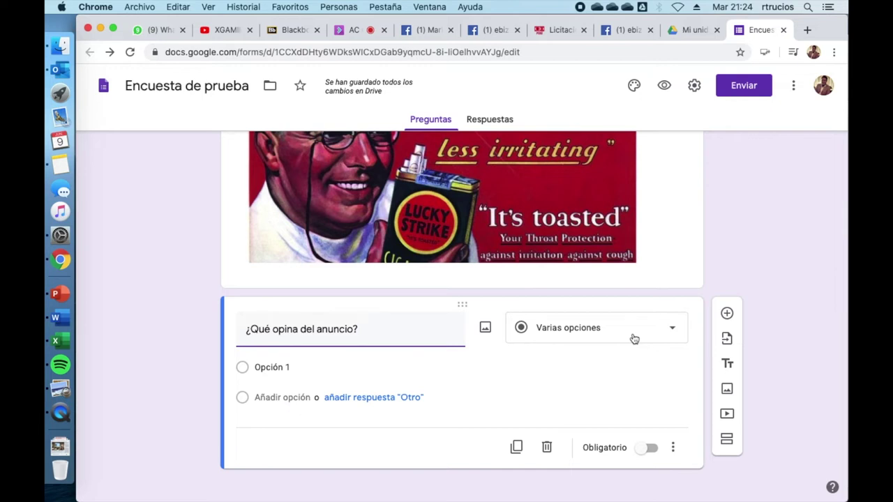
left_click(634, 339)
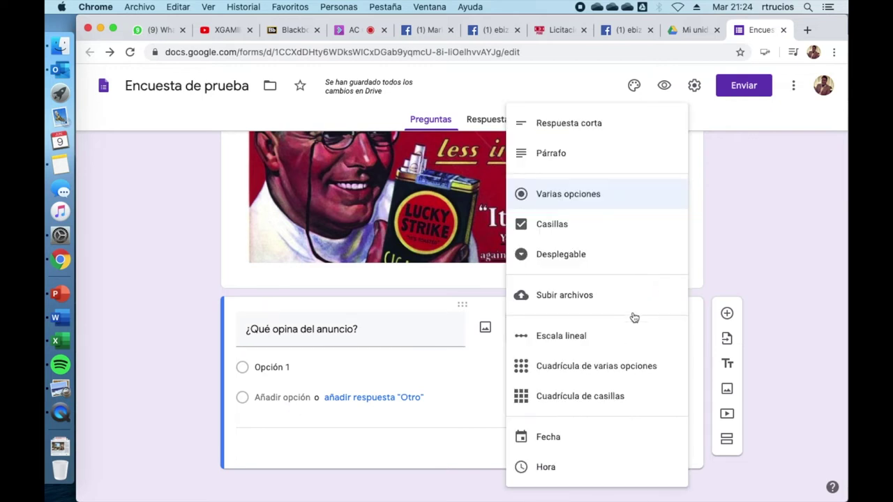
left_click(562, 162)
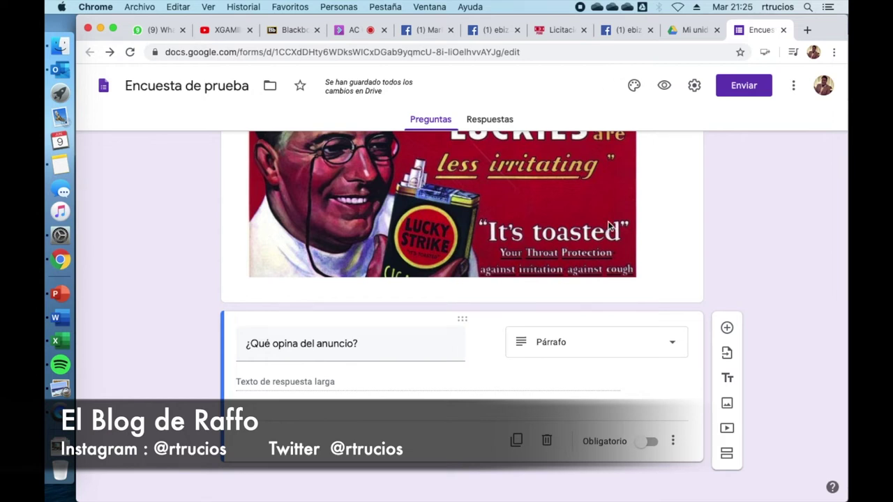
scroll(607, 226, "up", 3)
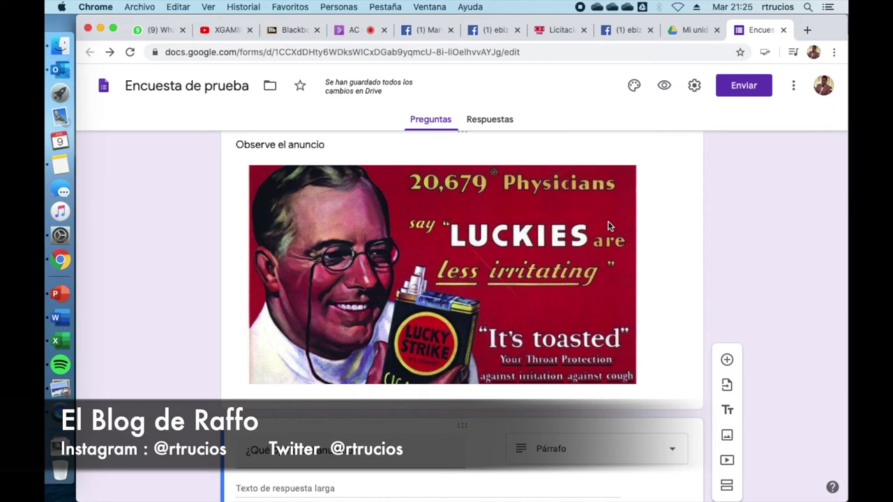
scroll(727, 447, "down", 2)
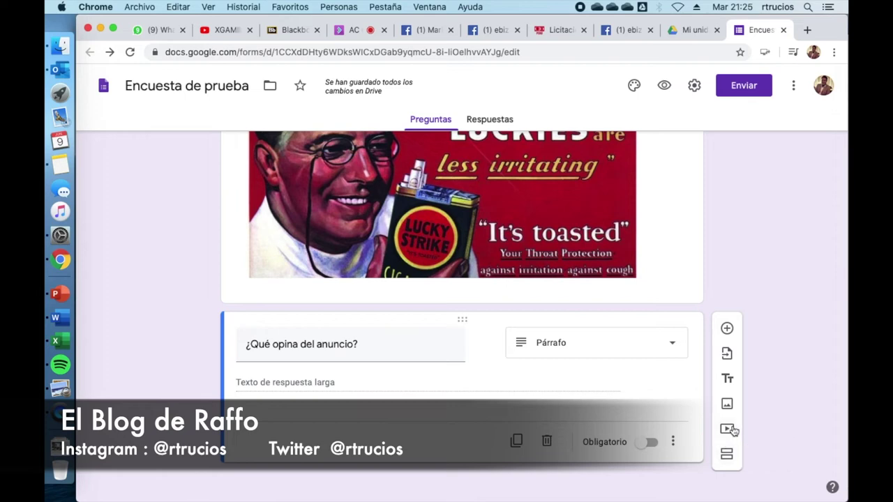
left_click(727, 428)
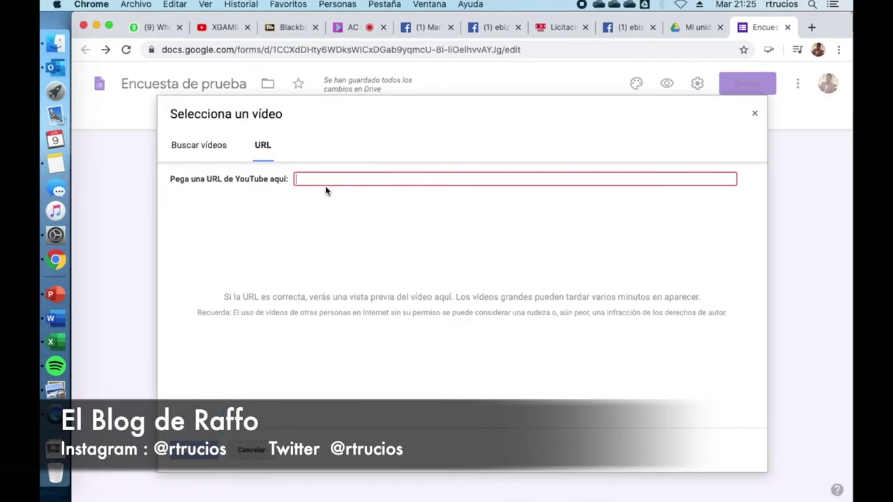
left_click(254, 447)
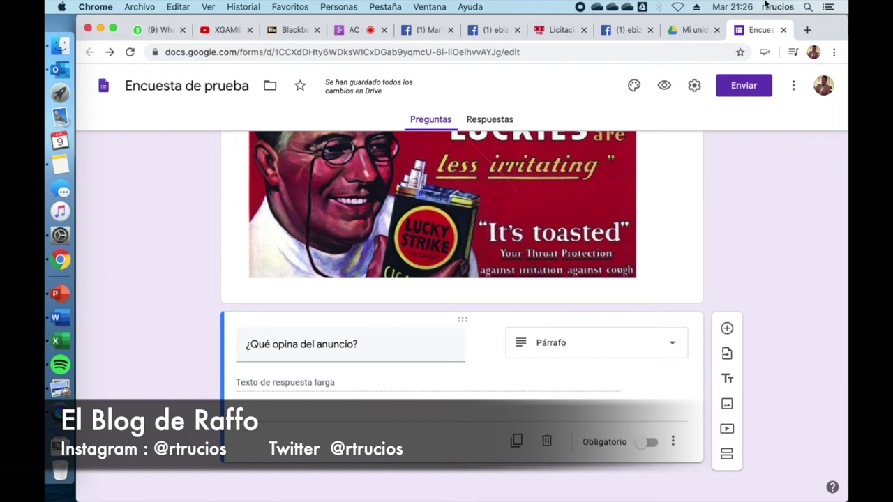
In Presentación settings, set the confirmation message to 'Muchas gracias por participar de nuestro estudio de mercado' and save
left_click(695, 91)
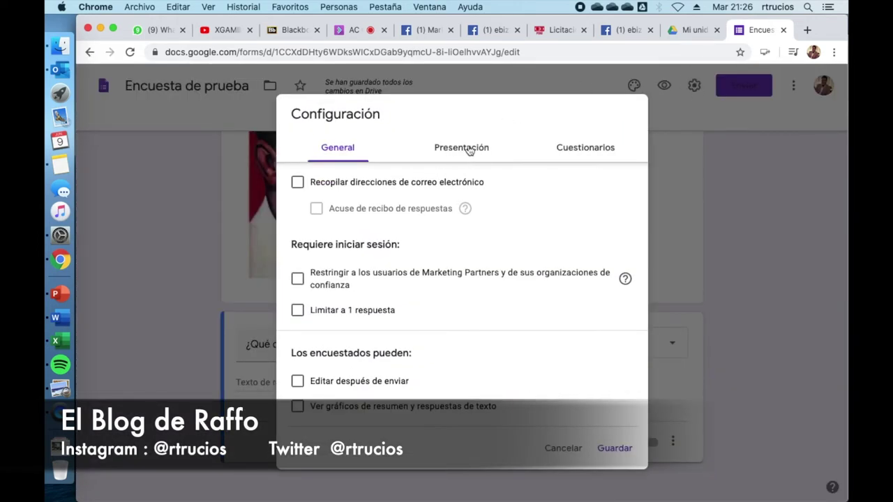
left_click(469, 151)
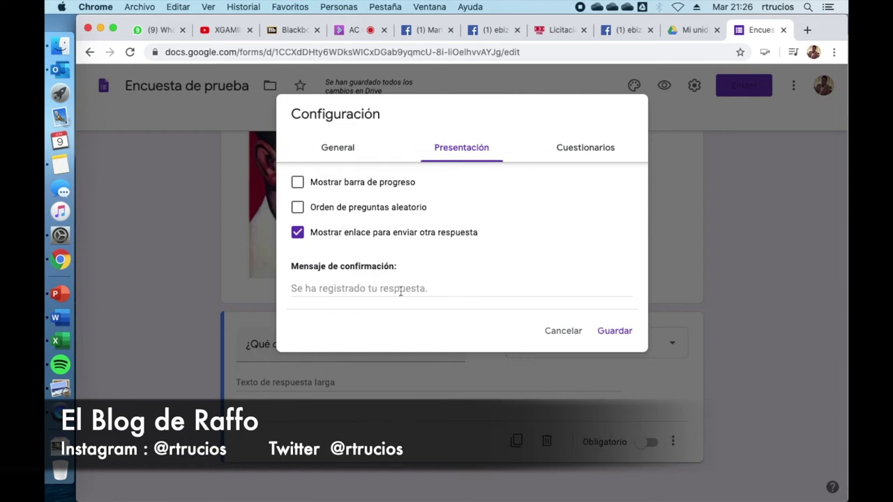
left_click(407, 288)
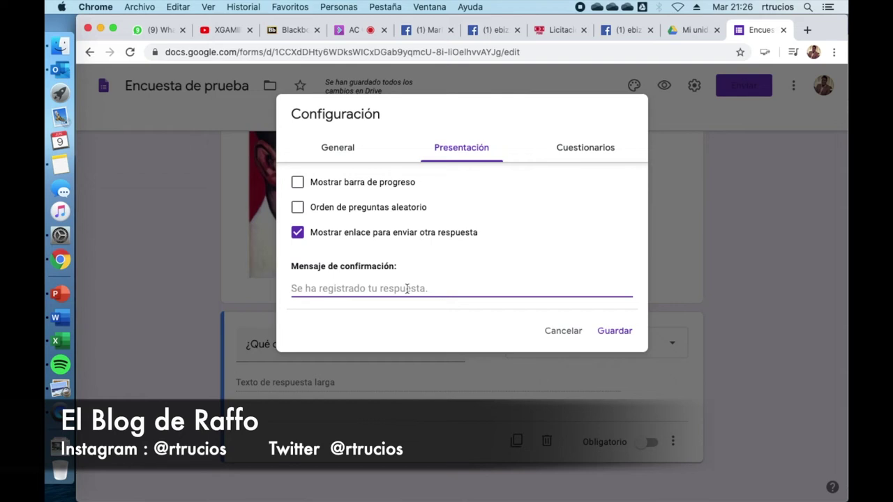
type("Muchas gra")
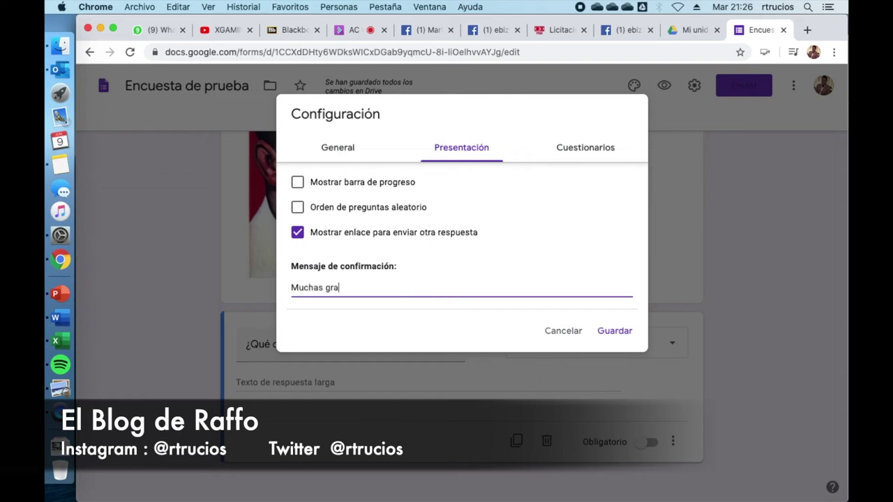
type("cias por participar de nuestr")
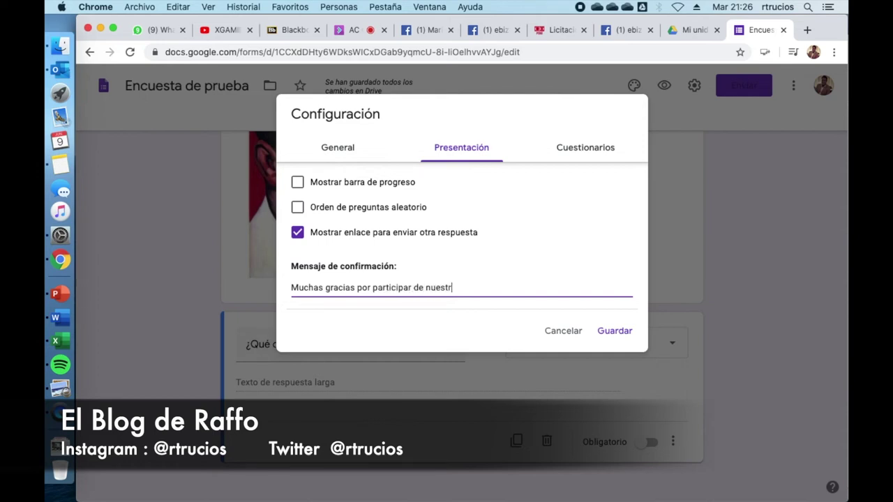
type("o estudio de mercado")
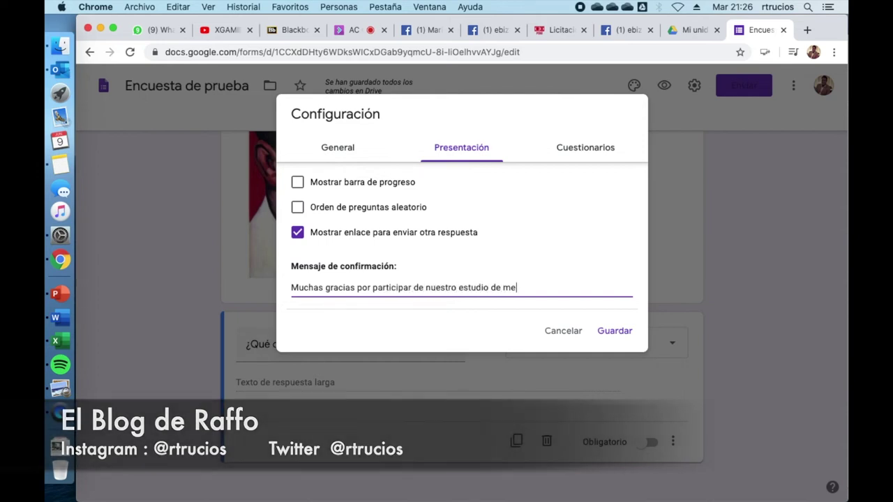
left_click(614, 330)
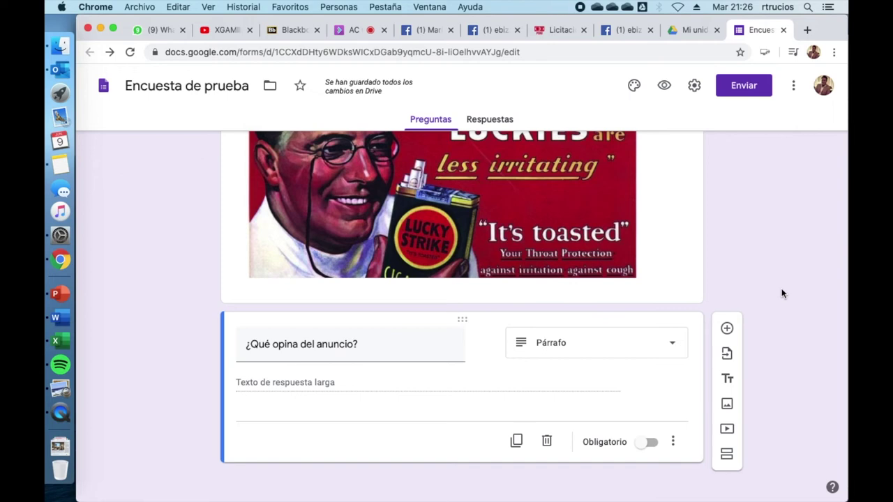
Change the form's theme colour to red
scroll(781, 288, "up", 10)
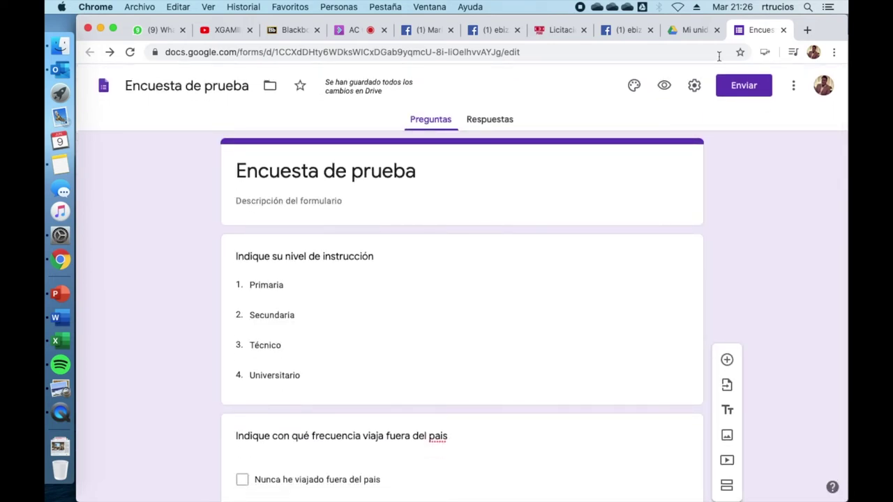
left_click(634, 86)
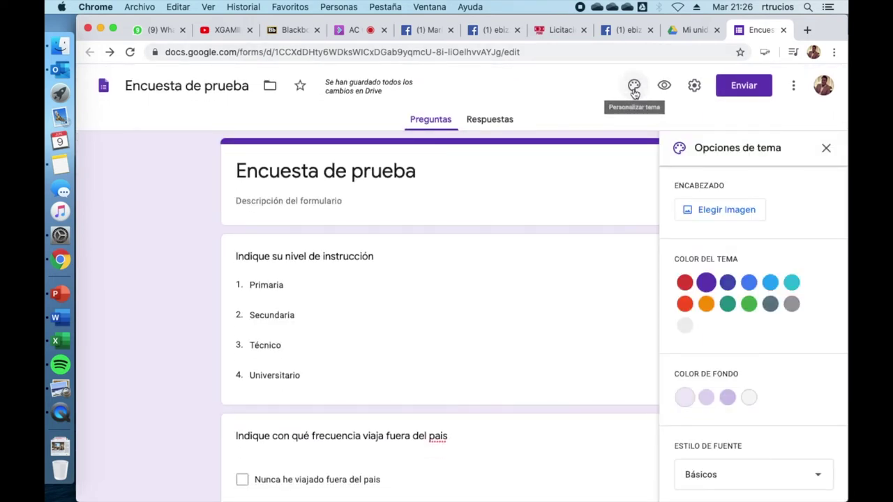
left_click(685, 305)
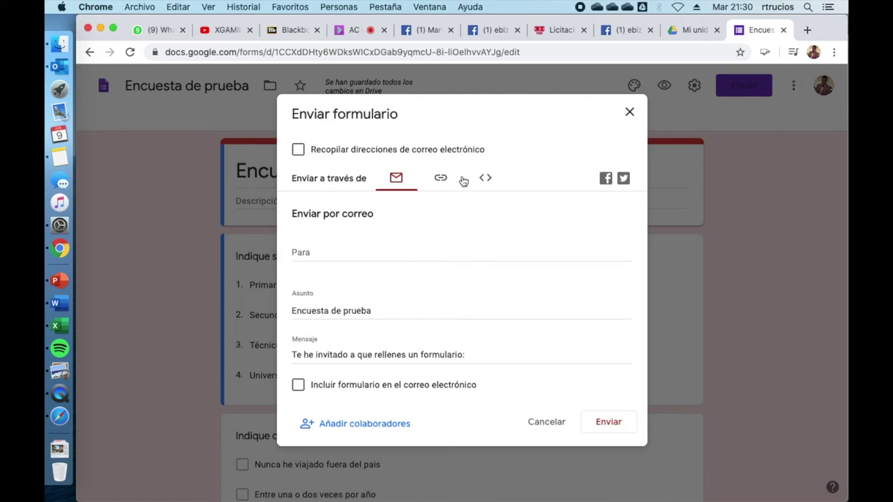
Copy the form's shareable link and open Safari to test it
left_click(440, 180)
left_click(607, 276)
left_click(630, 112)
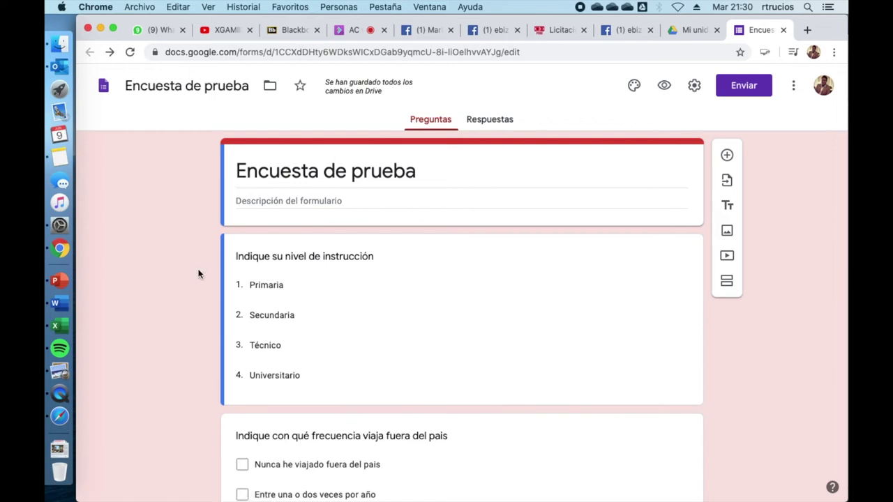
left_click(70, 420)
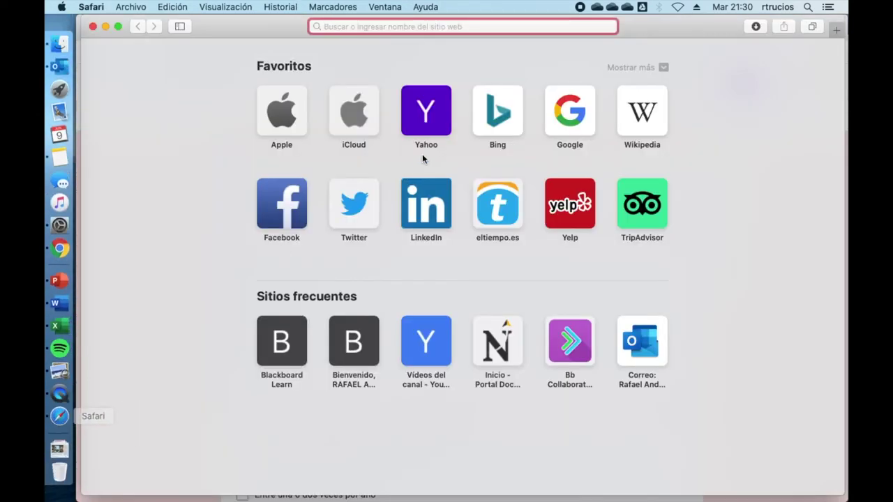
Load the public form and answer Universitario and travelling abroad once or twice a year
key("super+v")
key("Return")
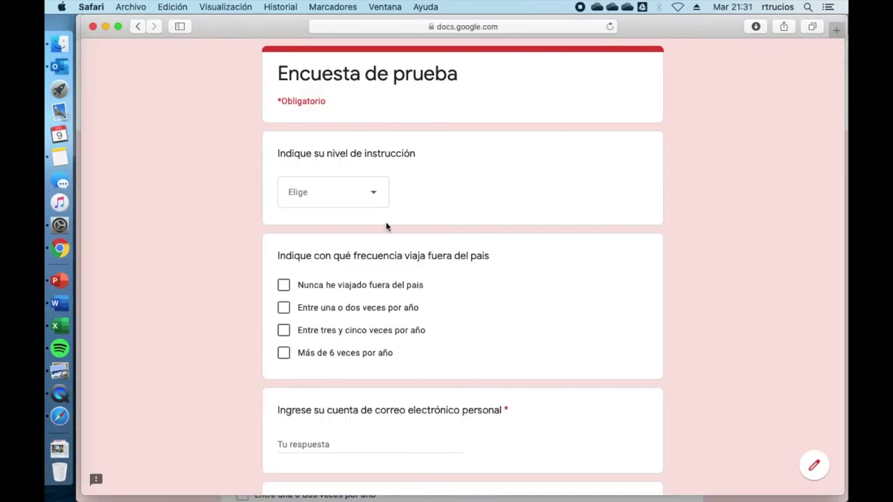
left_click(372, 196)
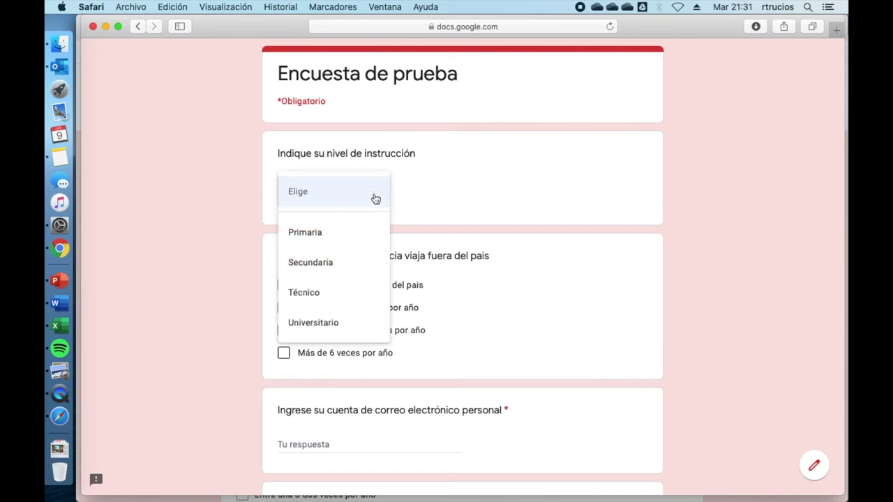
left_click(340, 322)
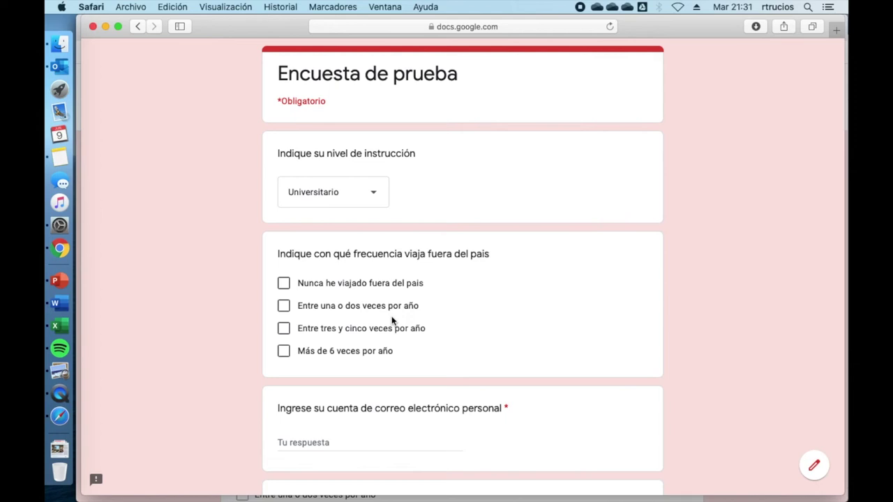
left_click(333, 306)
scroll(461, 356, "down", 3)
scroll(461, 356, "down", 1)
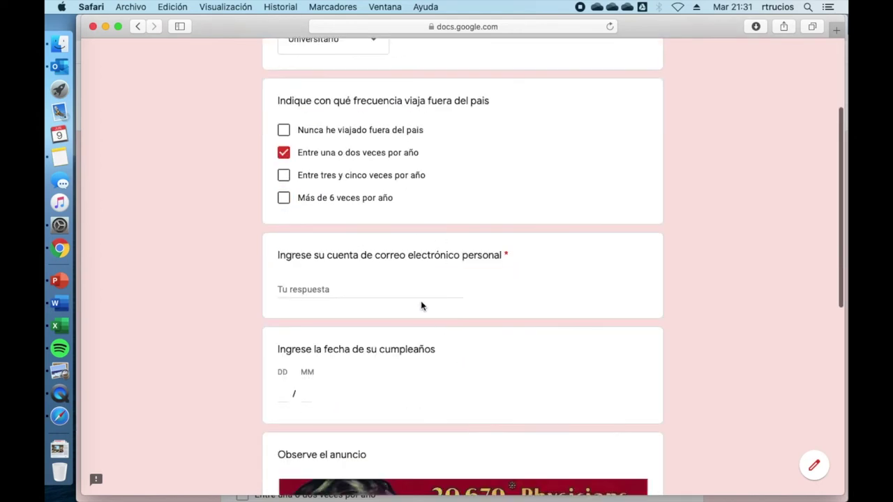
Enter the respondent's e-mail address and the birthday 24/12
left_click(373, 283)
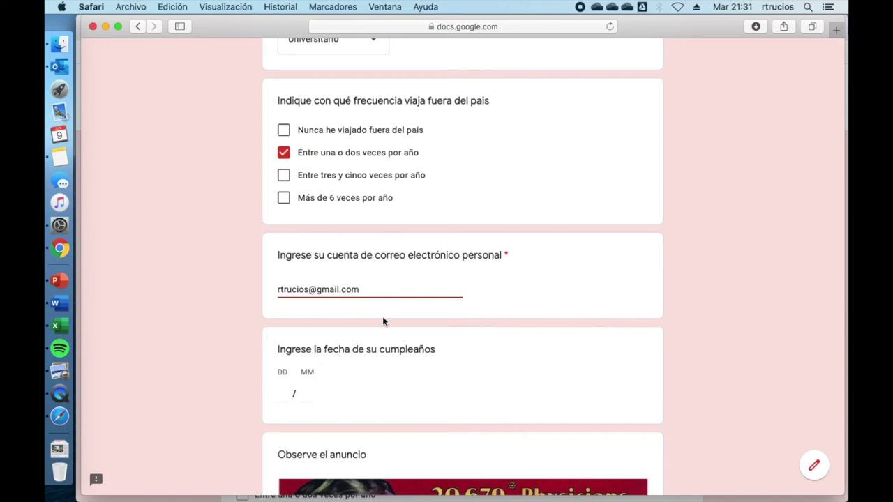
scroll(383, 367, "down", 3)
left_click(284, 314)
type("24")
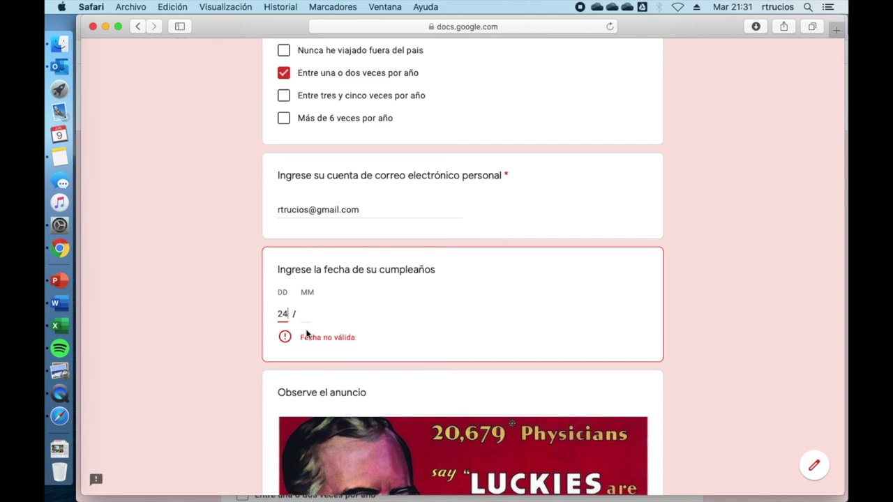
left_click(306, 314)
type("12")
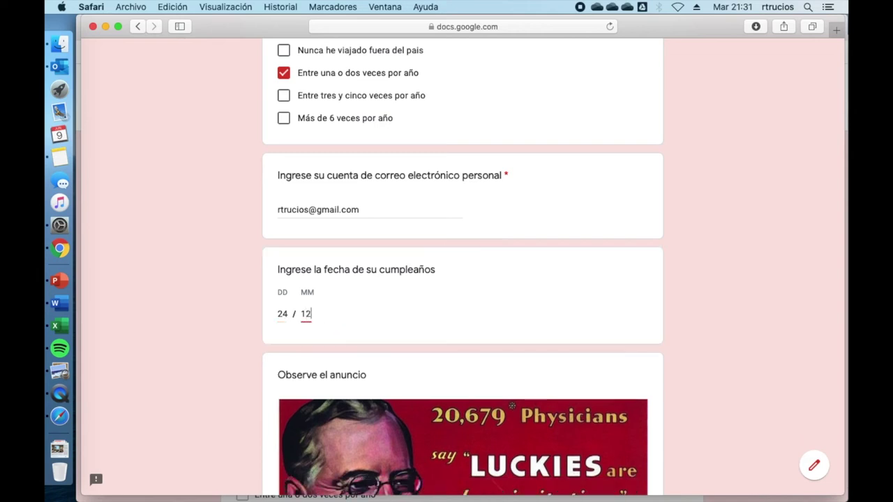
left_click(747, 353)
Answer the ad opinion with 'De que tiene demasiado color rojo' and submit the response
scroll(747, 353, "down", 5)
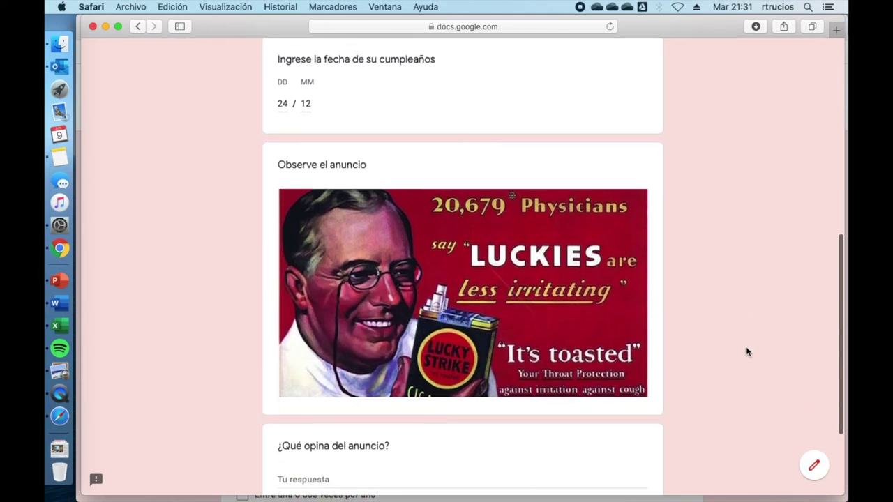
scroll(747, 352, "down", 1)
scroll(498, 284, "down", 4)
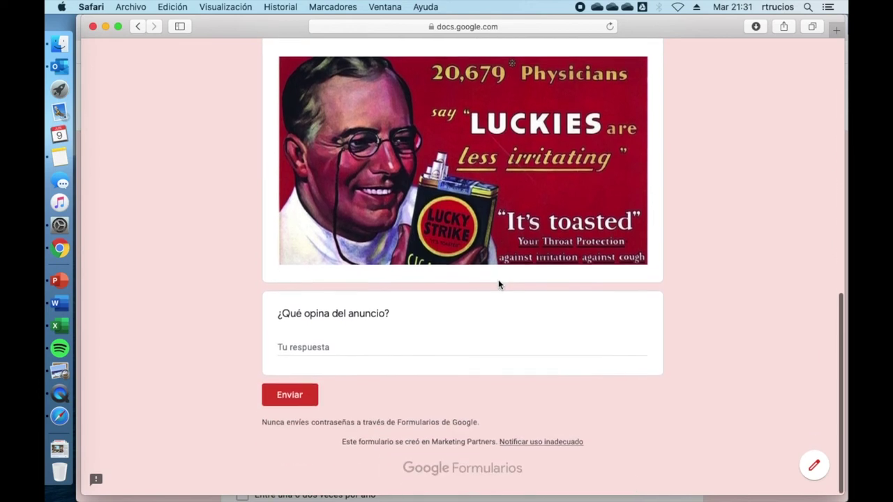
left_click(345, 343)
type("De que tiene de")
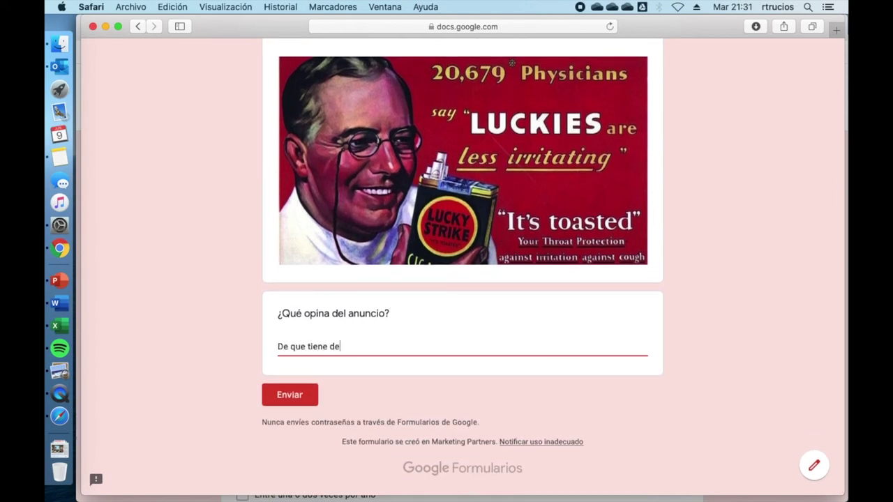
type("masiado color rojo.")
left_click(296, 398)
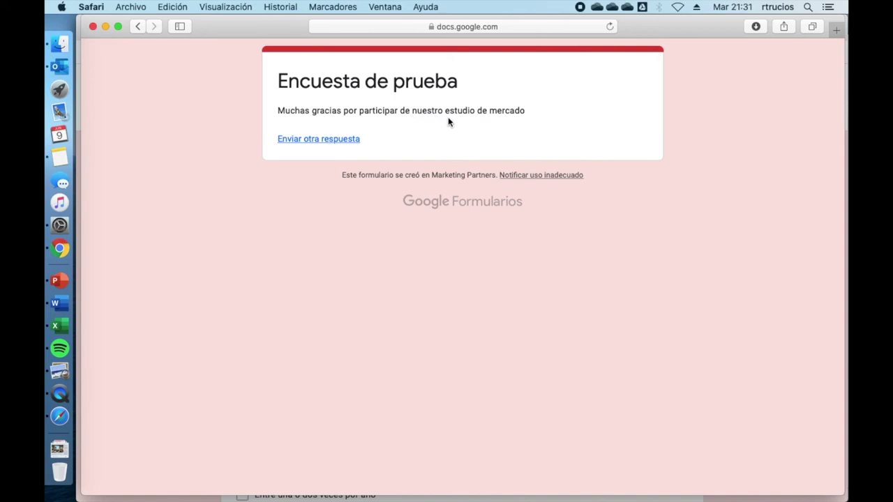
Start another response, choosing Técnico and travelling abroad three to five times a year
left_click(339, 139)
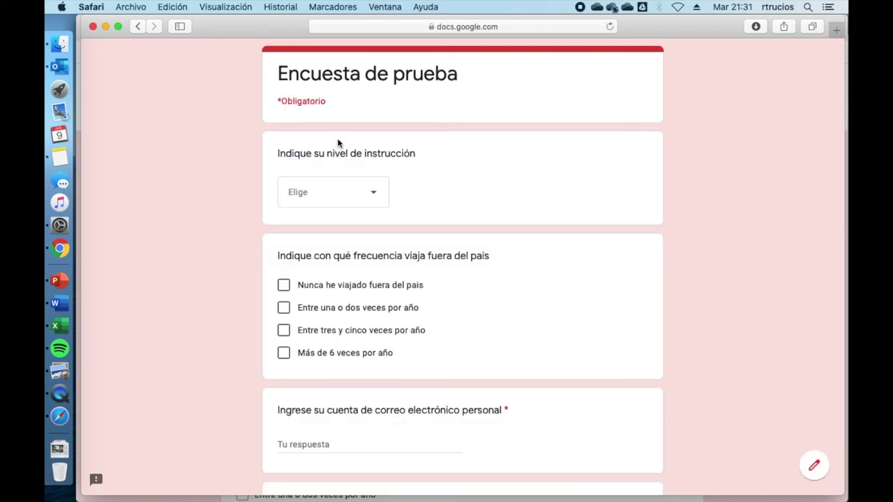
left_click(370, 193)
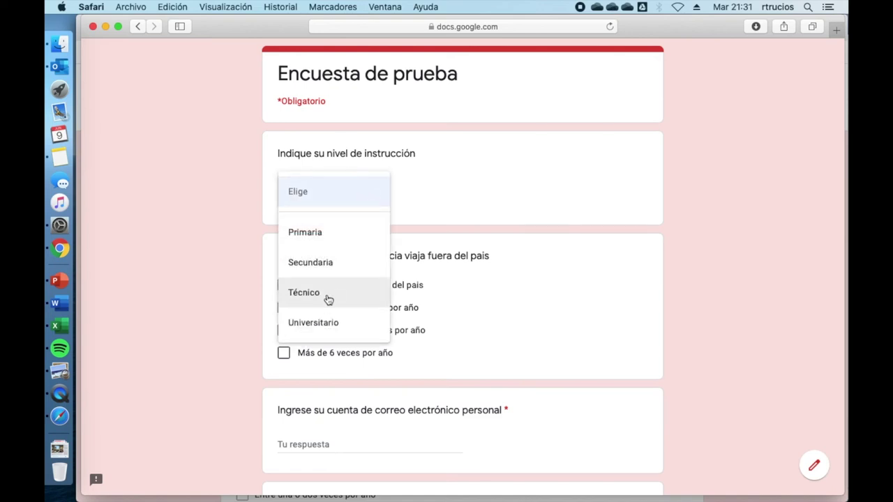
left_click(329, 299)
left_click(321, 329)
scroll(320, 325, "down", 2)
Enter the respondent's e-mail address and the birthday 20/10
left_click(311, 371)
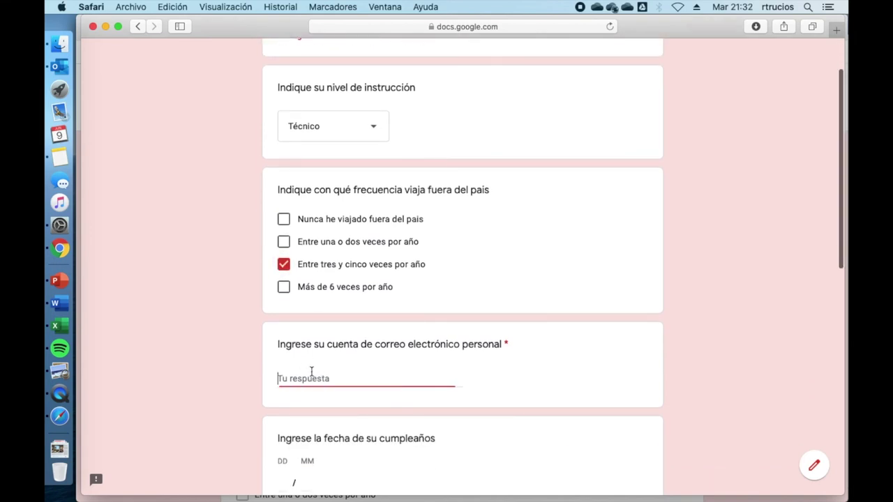
scroll(359, 448, "down", 3)
left_click(282, 394)
type("20")
key("Tab")
type("10")
Submit the opinion 'Pienso que los cigarros son malos para la salud' and return to Chrome
scroll(565, 428, "down", 10)
left_click(395, 356)
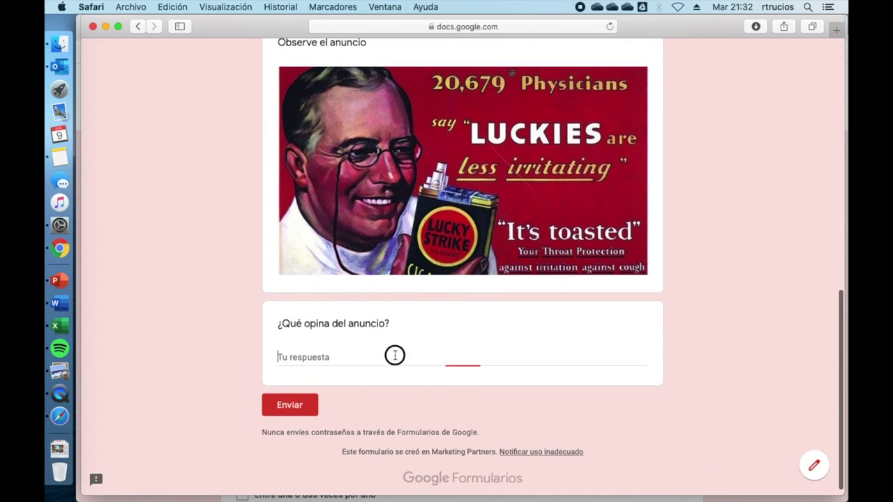
type("Pienso que los cigarros son malos para la salud")
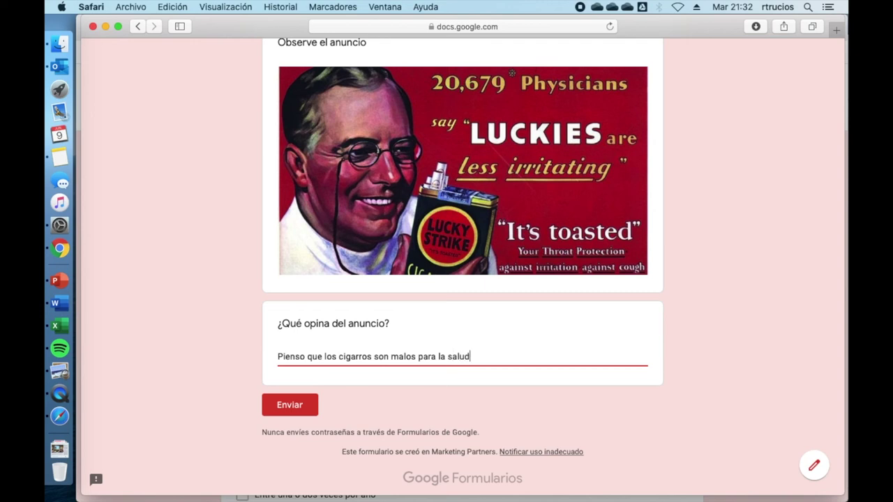
left_click(289, 405)
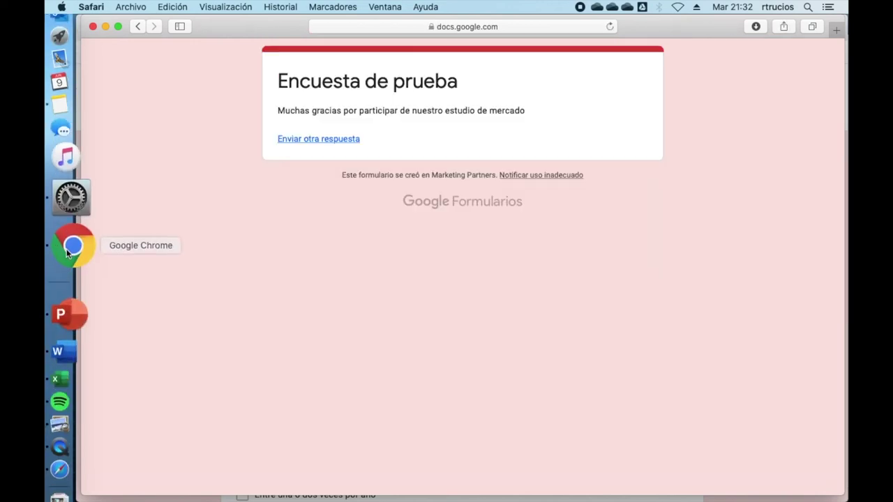
left_click(70, 247)
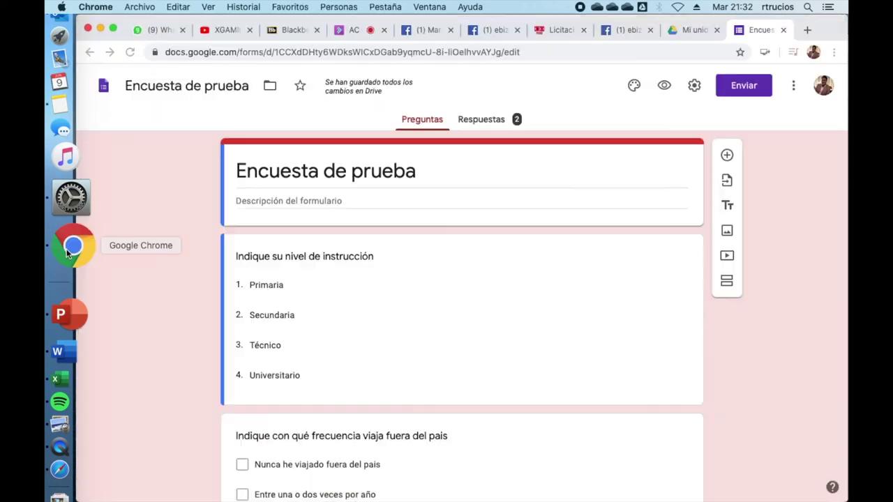
Review the Respuestas summary charts for both responses, then choose to link responses to Sheets
left_click(495, 121)
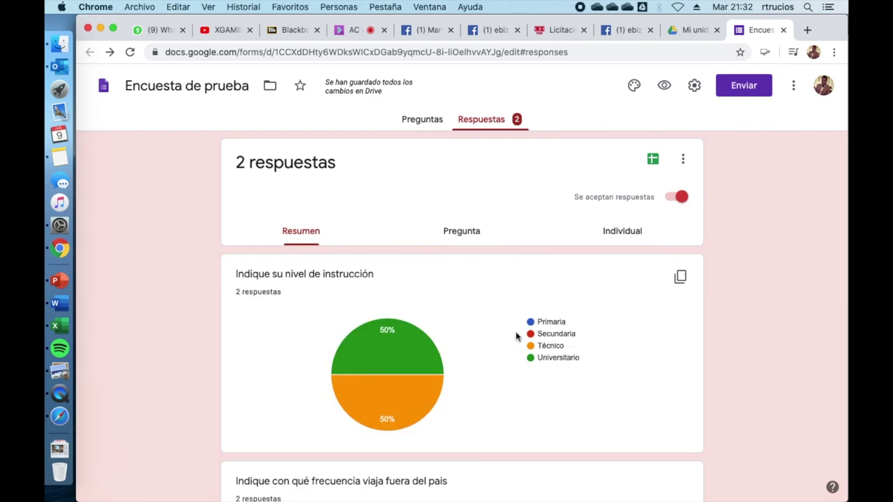
scroll(510, 372, "down", 5)
scroll(509, 373, "down", 2)
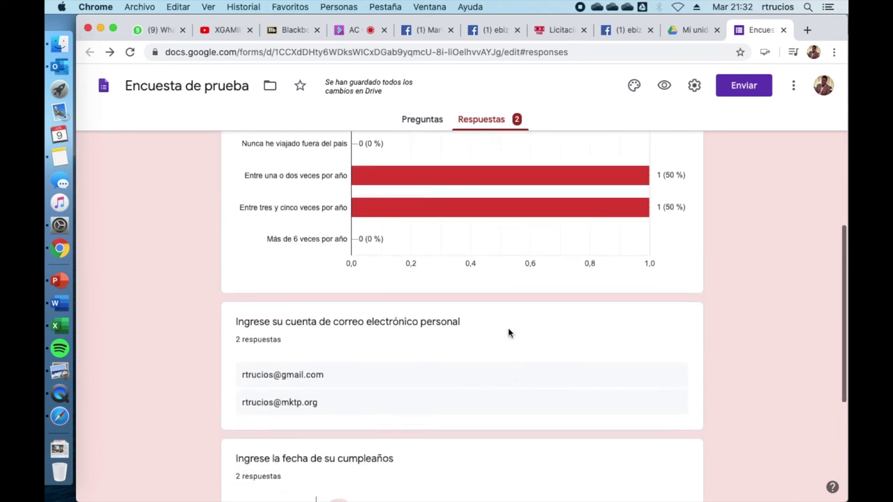
scroll(516, 279, "up", 8)
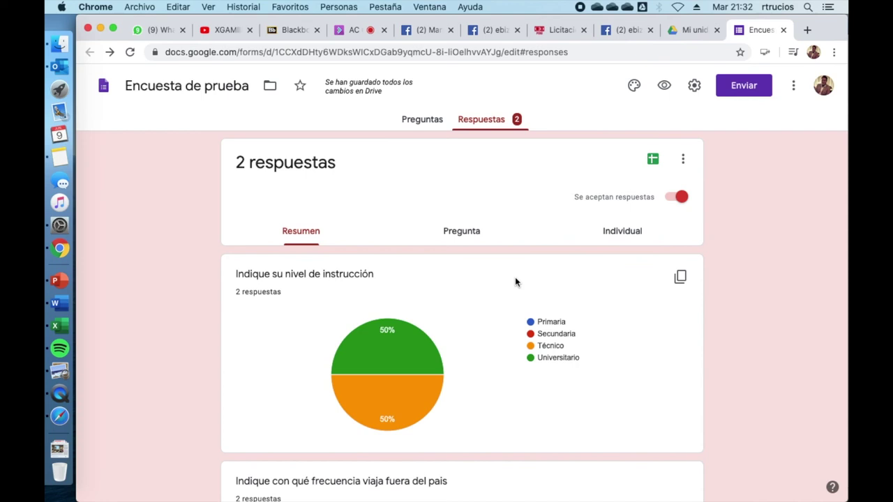
left_click(653, 160)
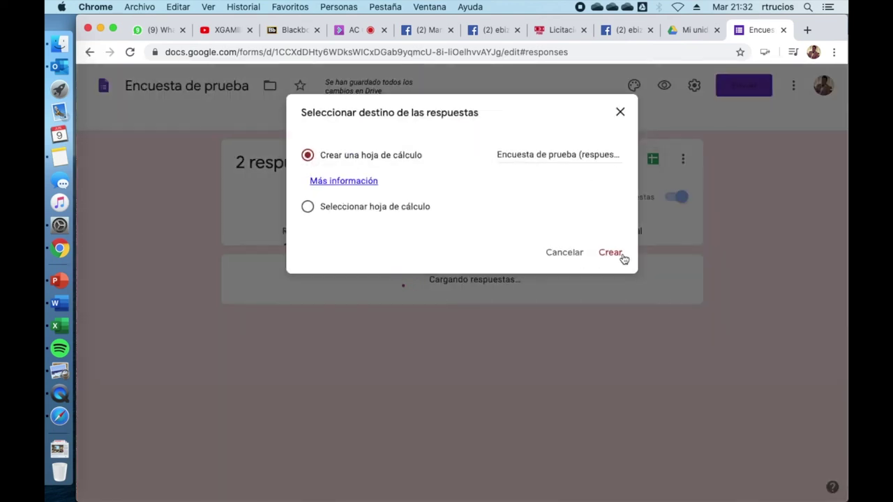
Create the new spreadsheet 'Encuesta de prueba (respuestas)' for the responses
left_click(621, 257)
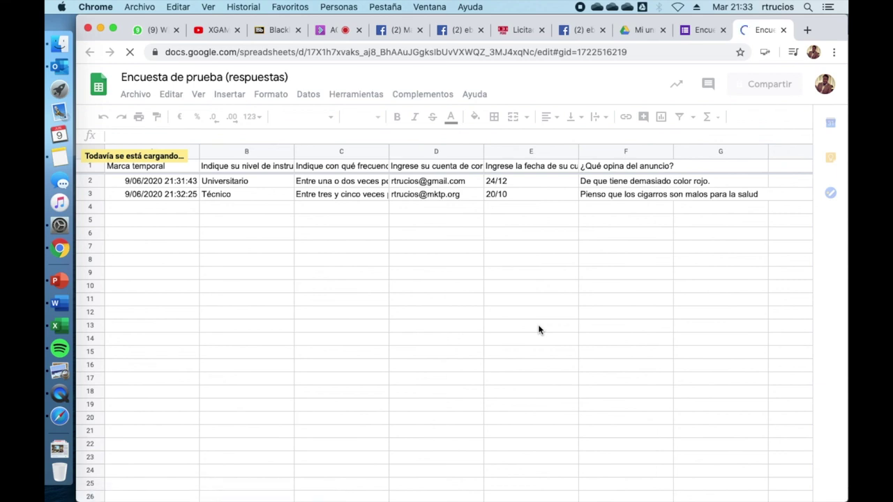
left_click(135, 94)
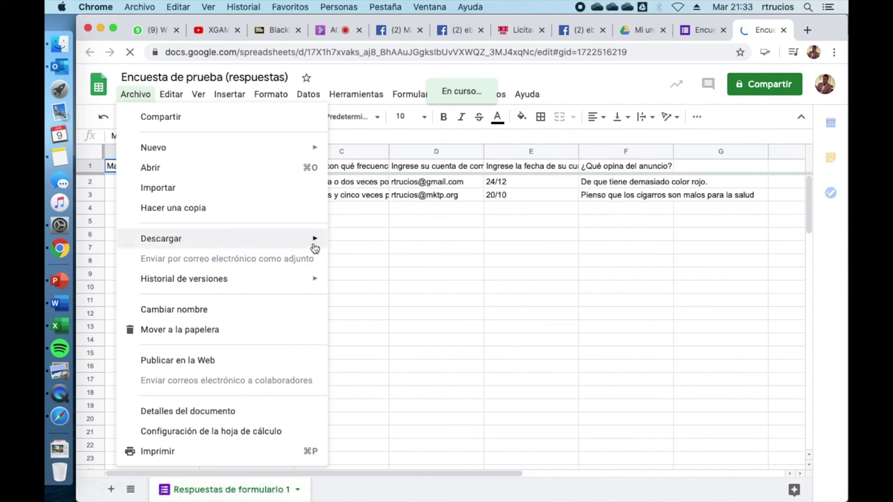
mouse_move(314, 247)
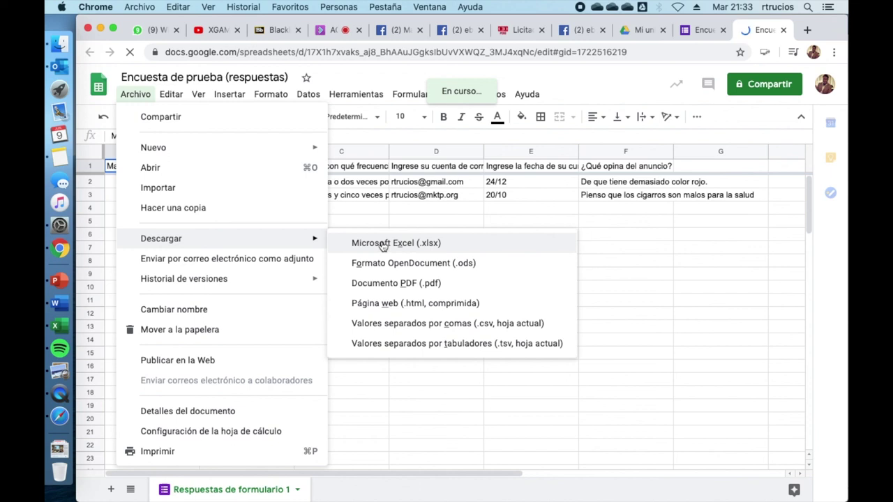
left_click(430, 209)
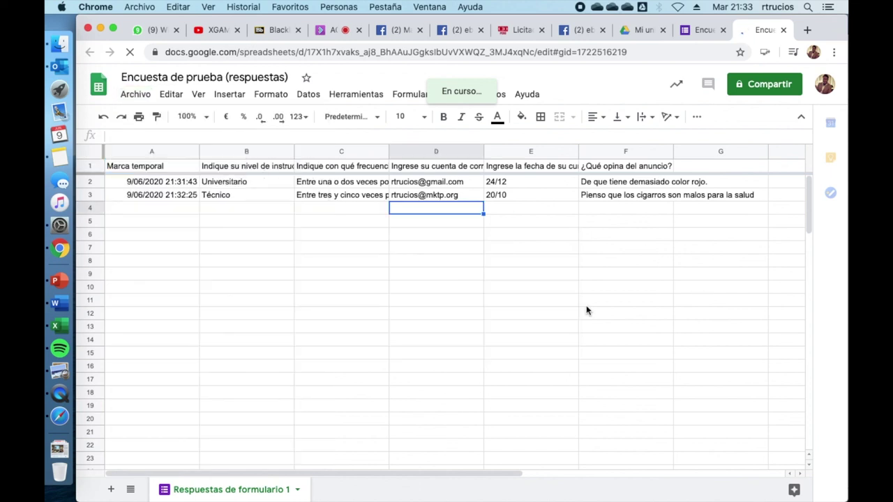